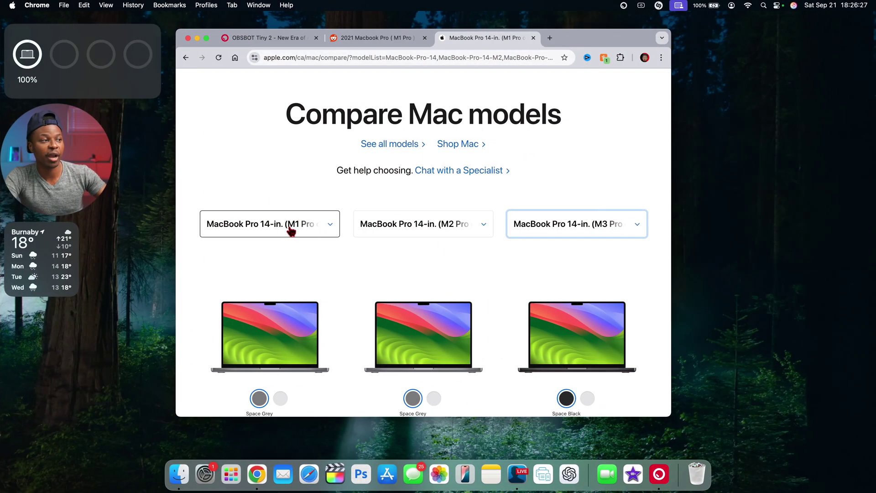
Keep M1 Pro and M3 Pro in the first and third columns, then scroll to the Camera specs
click(318, 228)
click(307, 226)
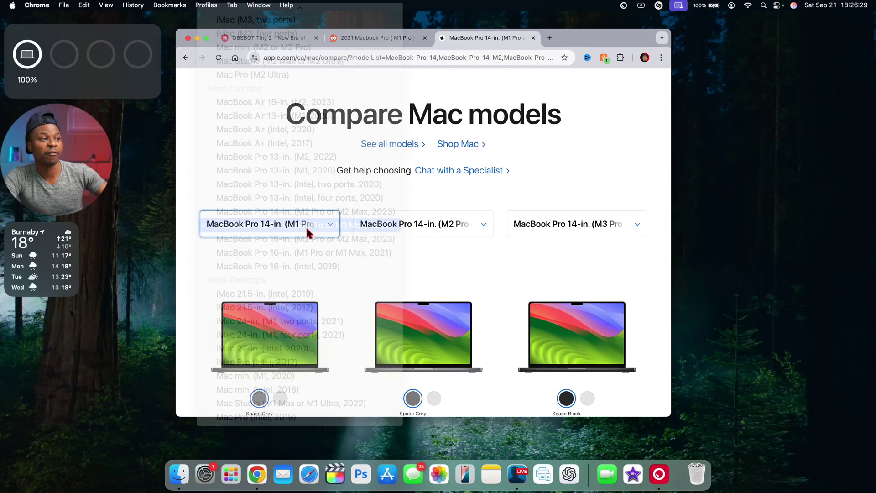
click(603, 233)
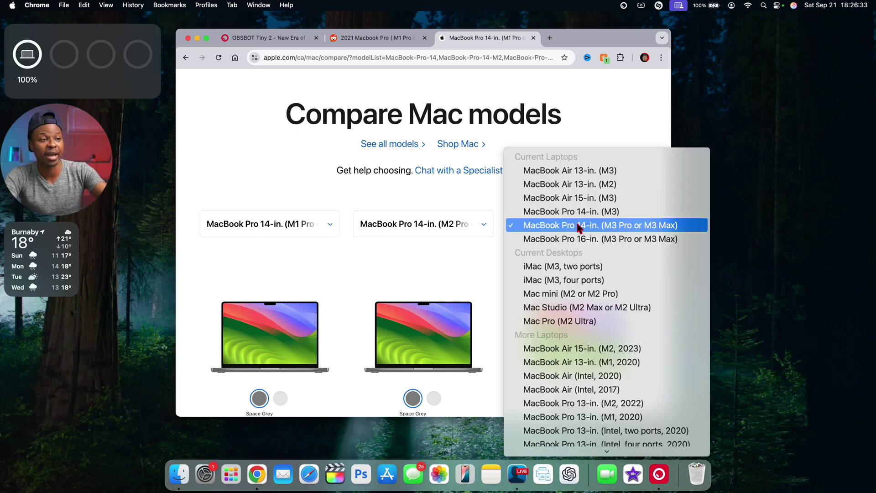
click(469, 258)
scroll(468, 258, down, 15)
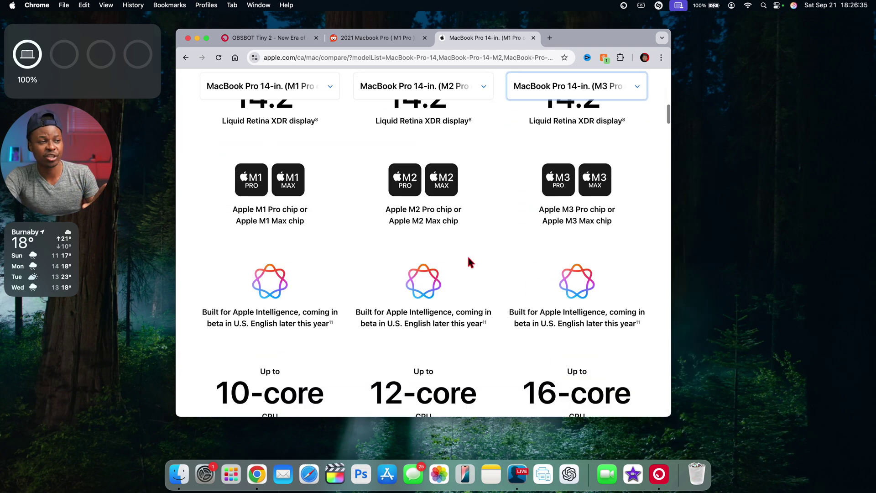
scroll(469, 259, down, 15)
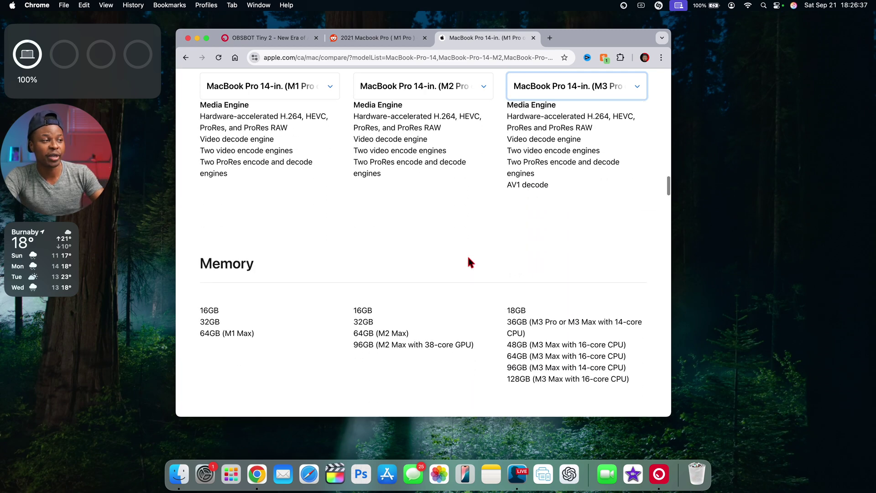
scroll(469, 259, down, 15)
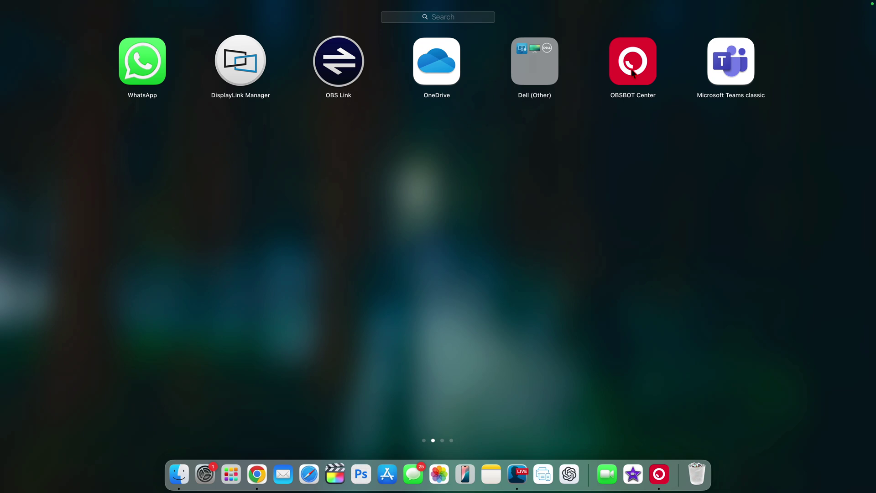
Launch OBSBOT Center, open its live Video Preview, and move the preview window up-left
click(632, 64)
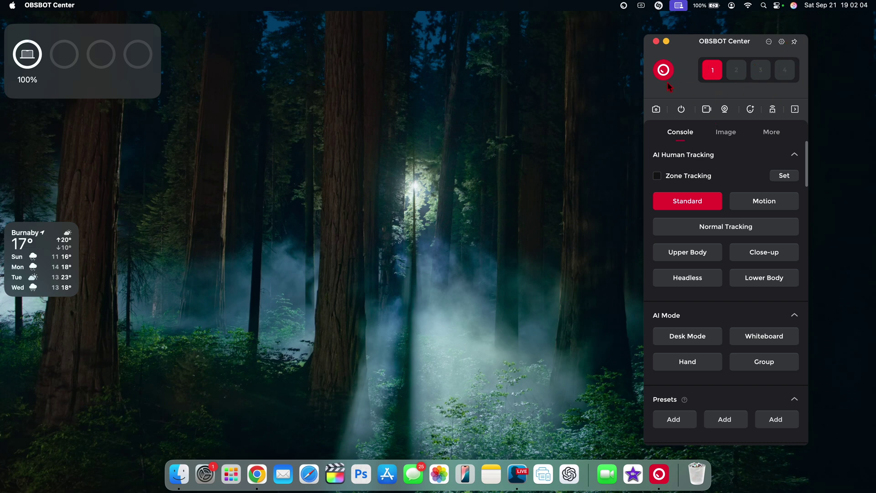
click(657, 110)
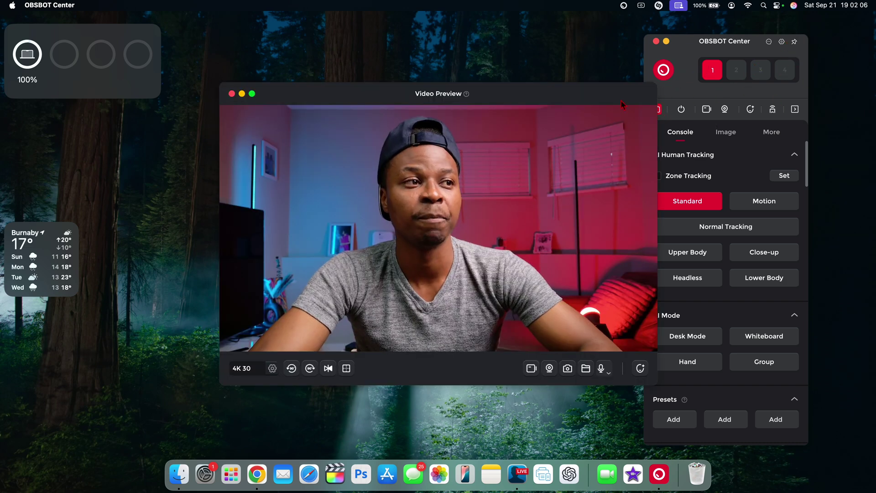
drag(607, 100, 558, 93)
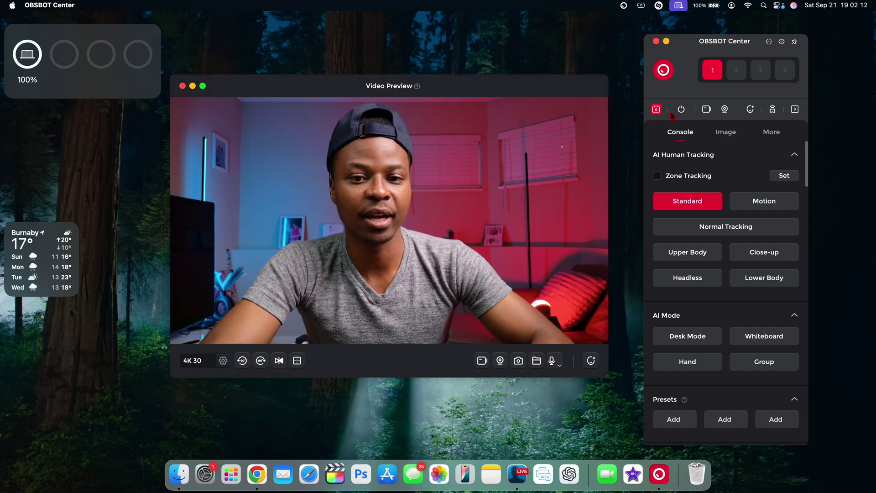
Review the Output settings, keeping 4K 30 resolution, High recording bitrate and mov format
click(224, 361)
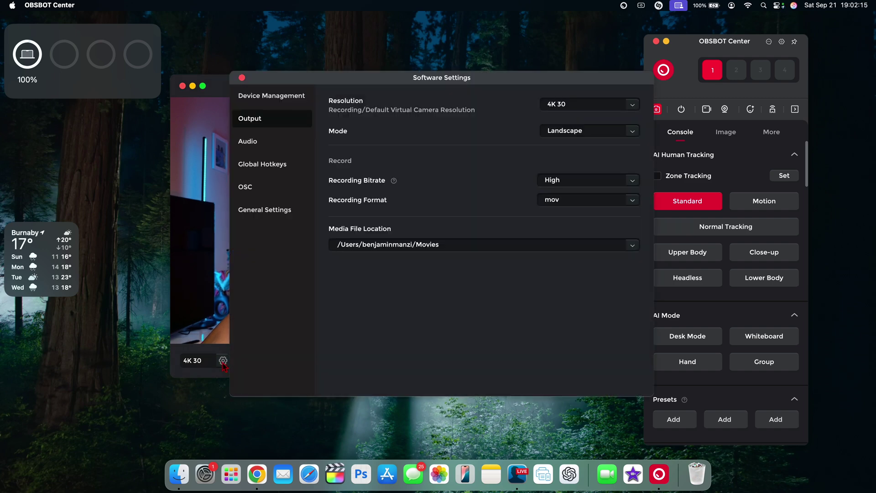
click(637, 107)
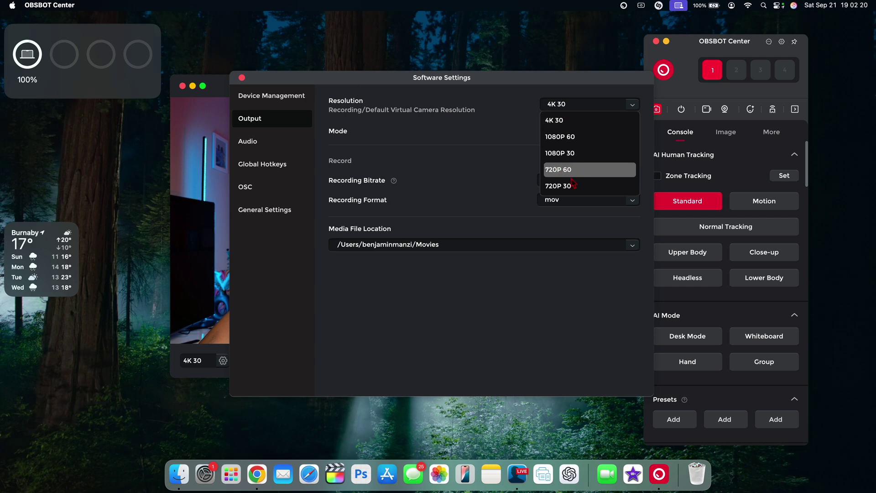
click(494, 182)
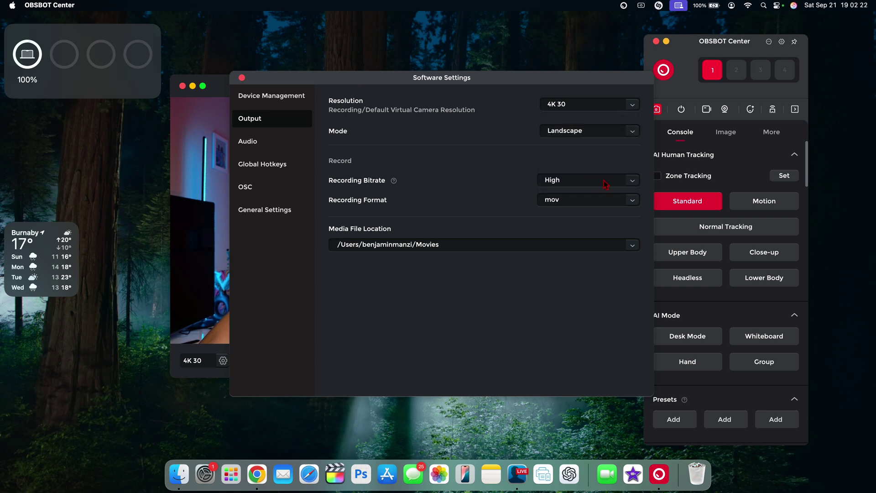
click(632, 181)
click(632, 181)
click(633, 201)
click(633, 201)
click(633, 201)
click(634, 200)
Check the Audio settings, leaving the RØDE VideoMic NTG output unchanged
click(260, 141)
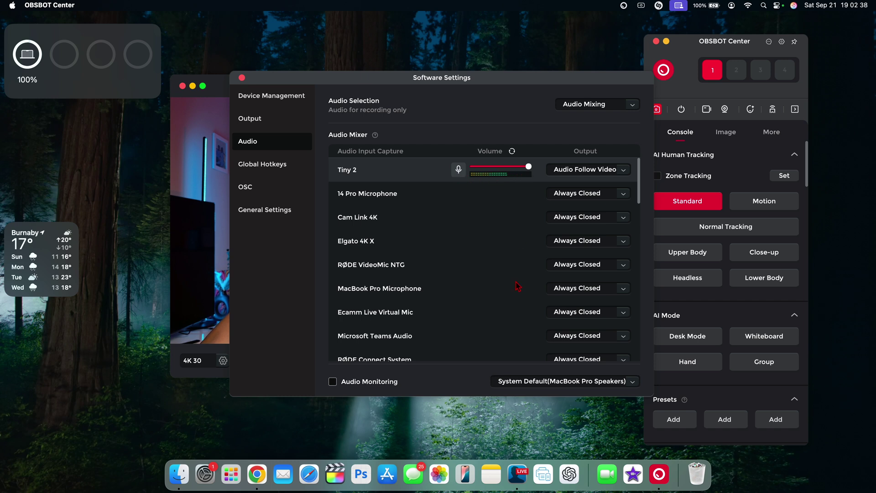
scroll(518, 287, down, 3)
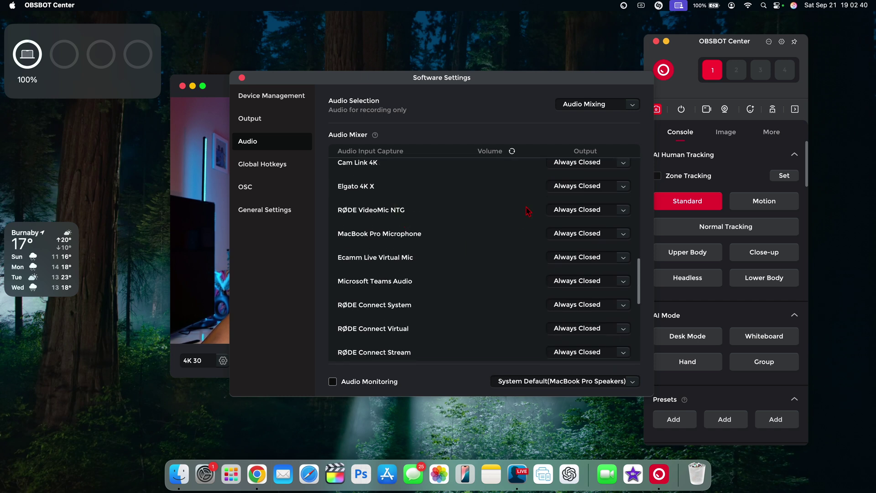
click(625, 211)
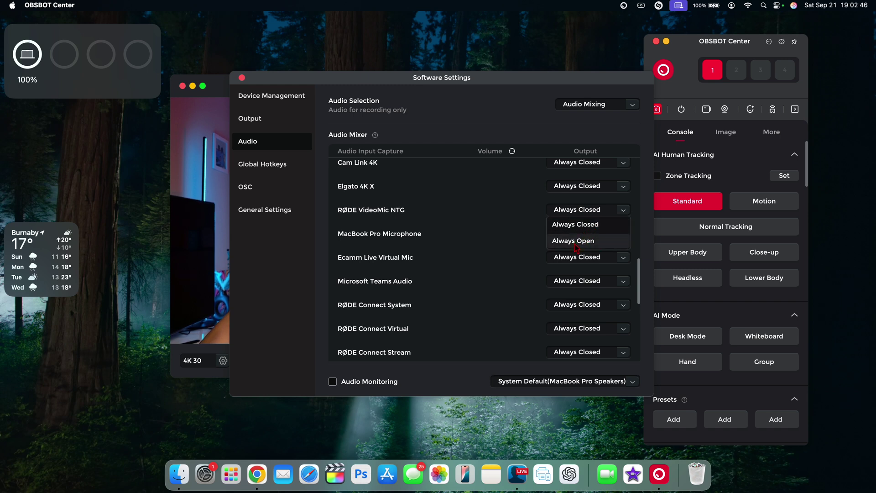
click(528, 133)
scroll(524, 164, up, 3)
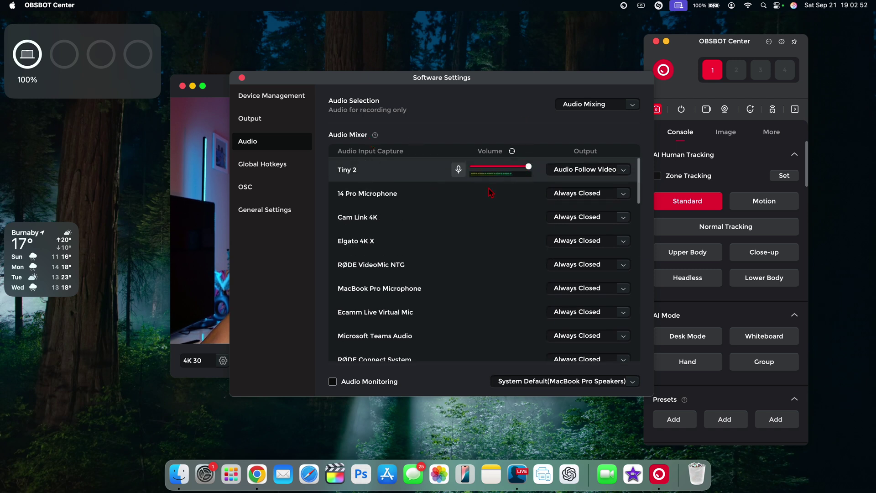
Look through the Global Hotkeys, OSC and General Settings pages
click(270, 164)
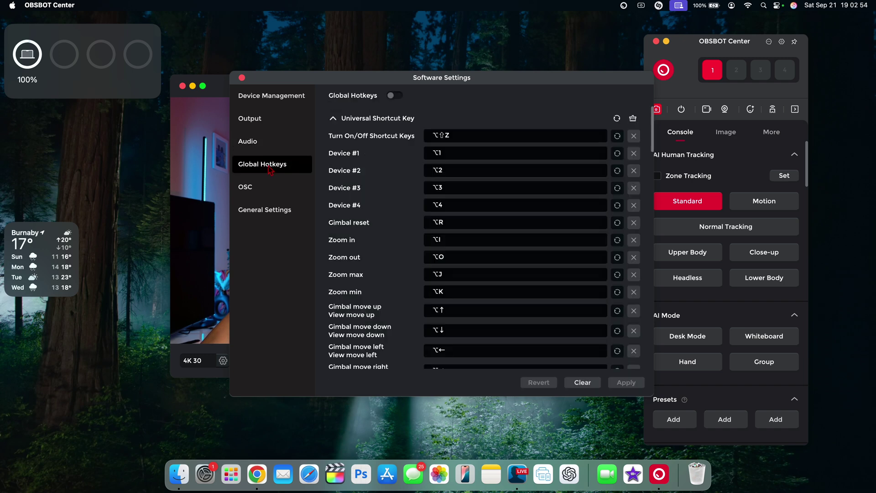
scroll(536, 263, down, 5)
scroll(536, 264, up, 6)
click(277, 189)
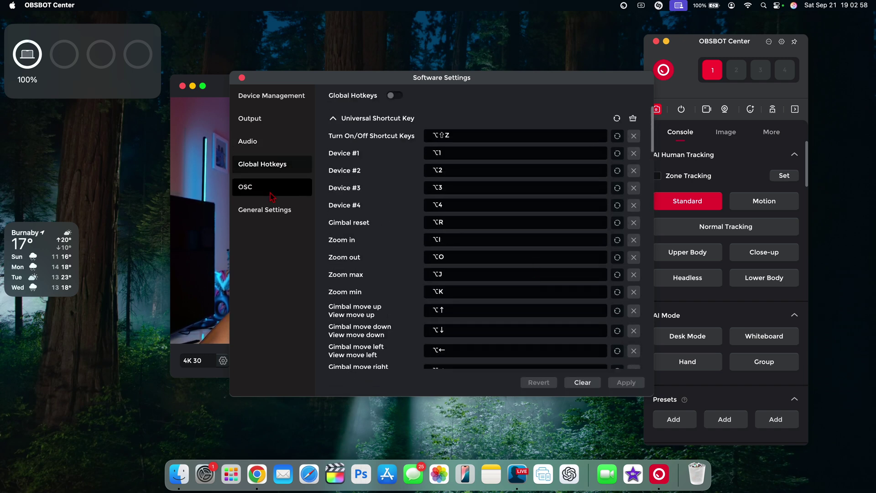
click(265, 209)
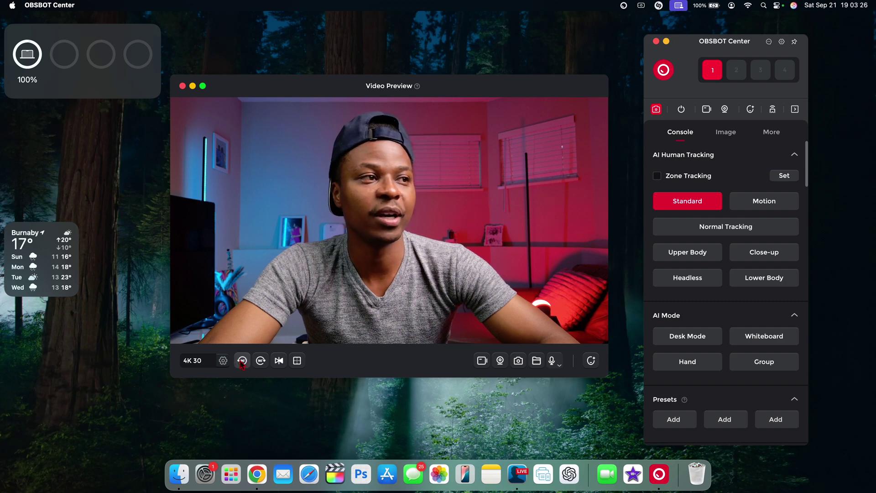
click(242, 361)
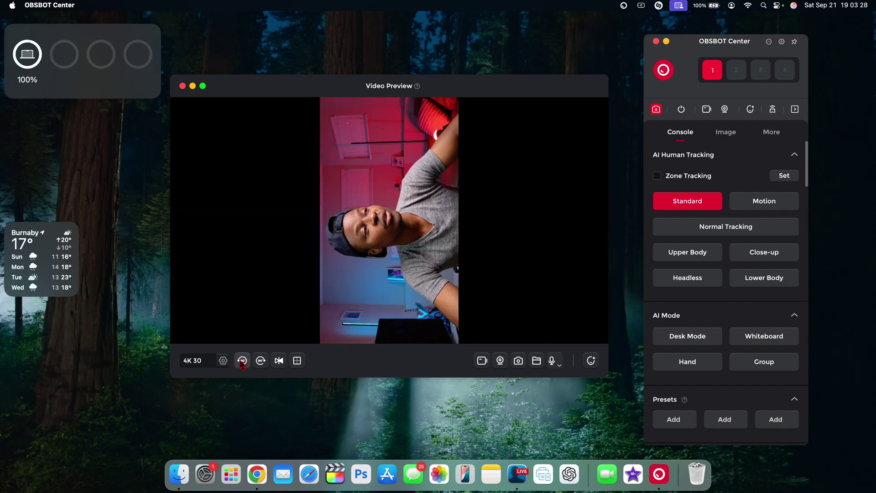
click(241, 361)
click(242, 361)
click(242, 361)
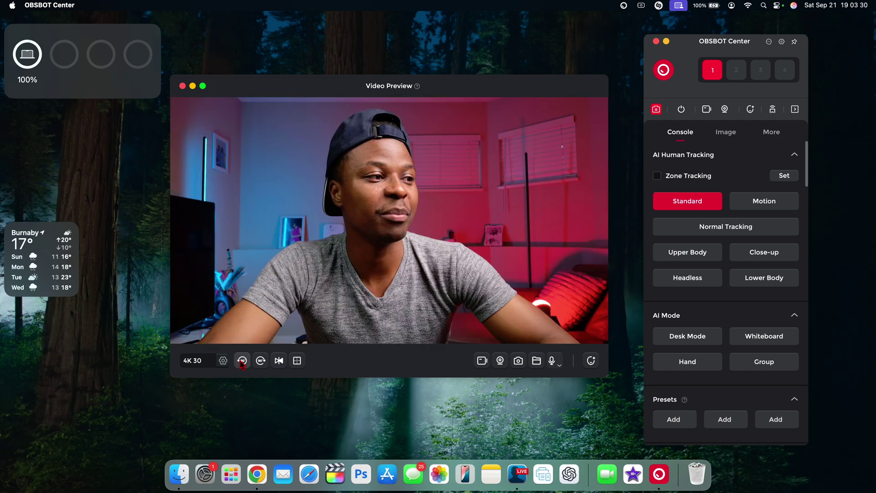
click(261, 361)
click(260, 361)
click(279, 360)
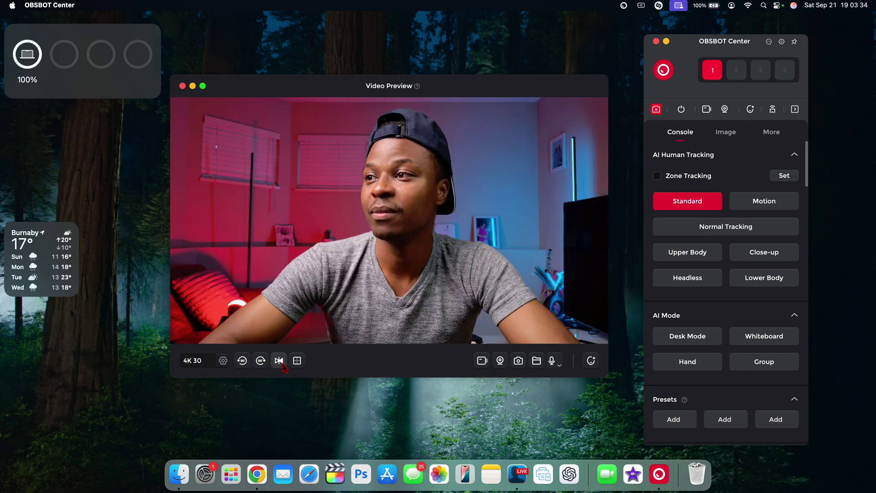
click(279, 360)
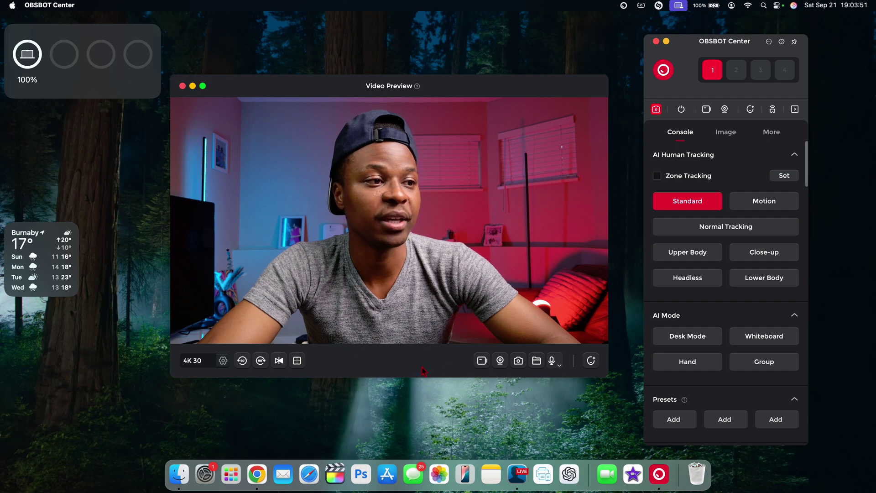
Record a roughly 14-second webcam clip, pausing and resuming it before stopping
click(482, 360)
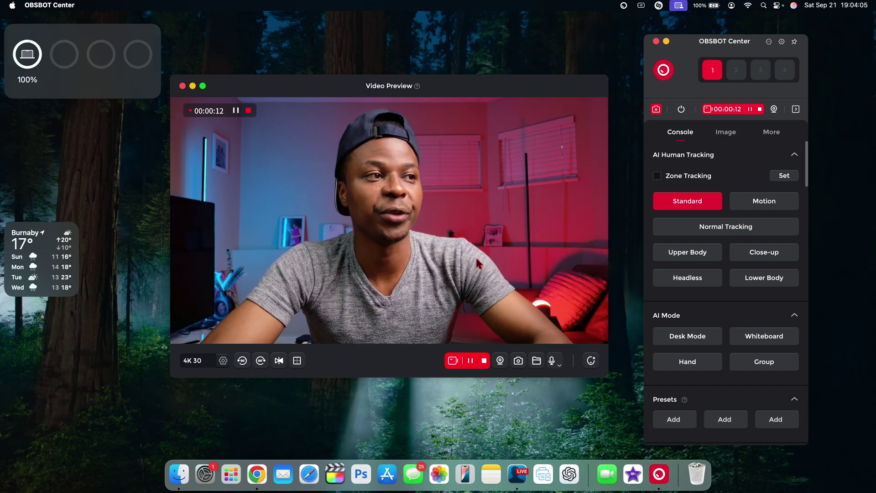
click(471, 361)
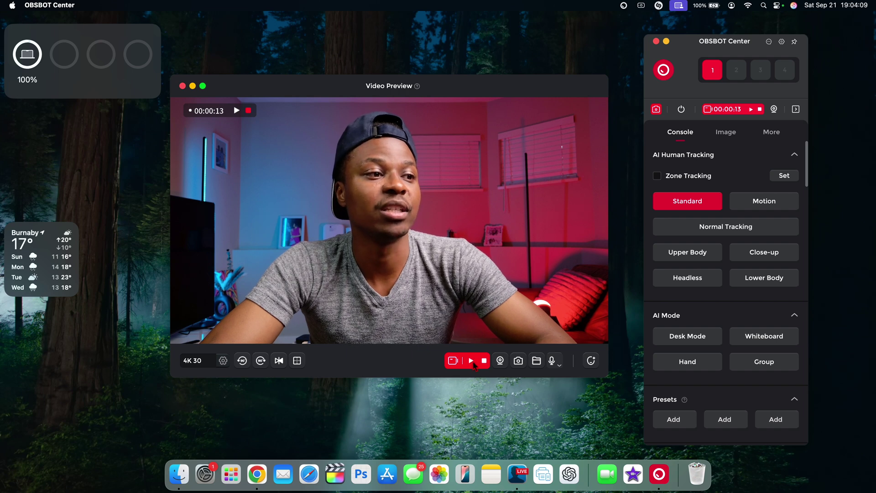
click(471, 361)
click(474, 363)
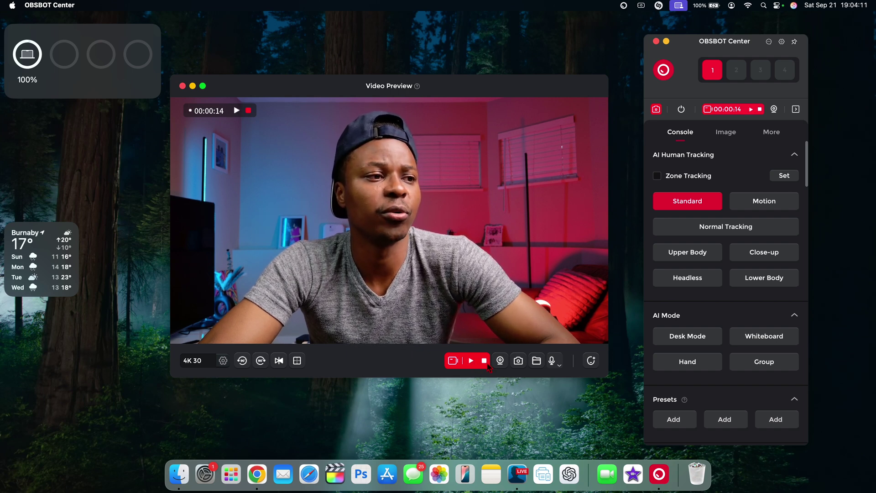
click(484, 361)
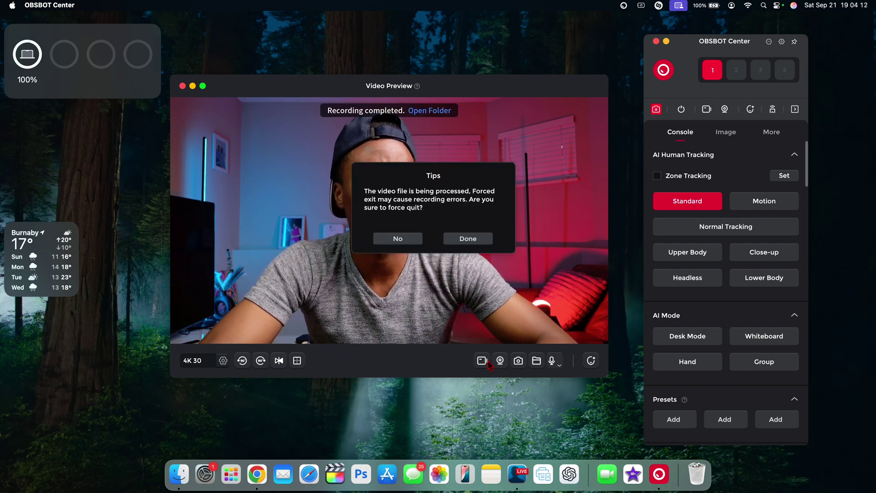
Dismiss the processing tip, take a snapshot, and check the audio inputs, keeping Audio Mixing
click(468, 238)
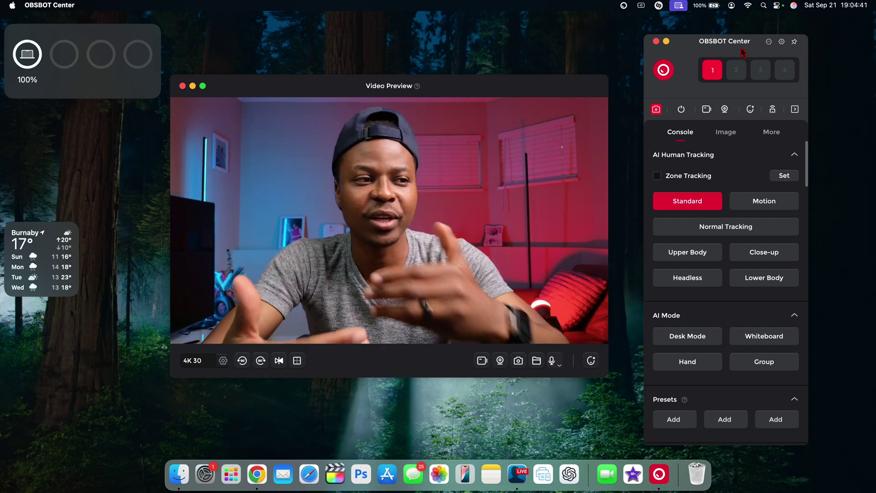
click(519, 362)
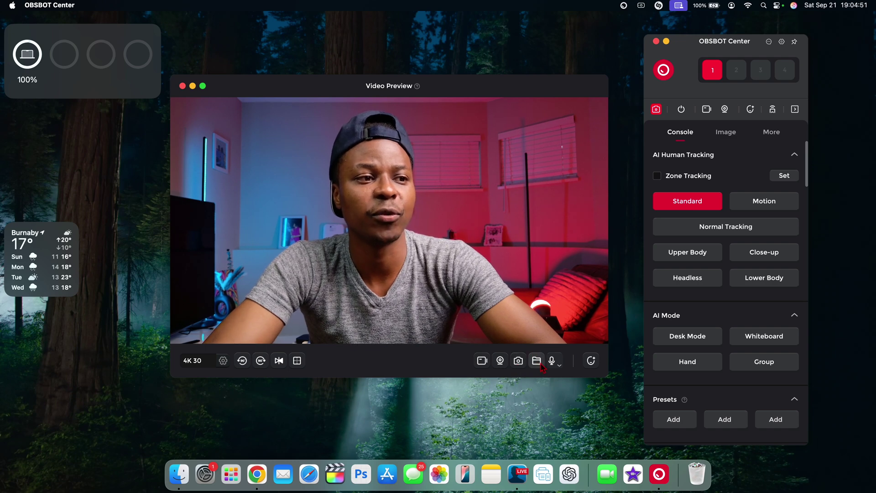
click(556, 363)
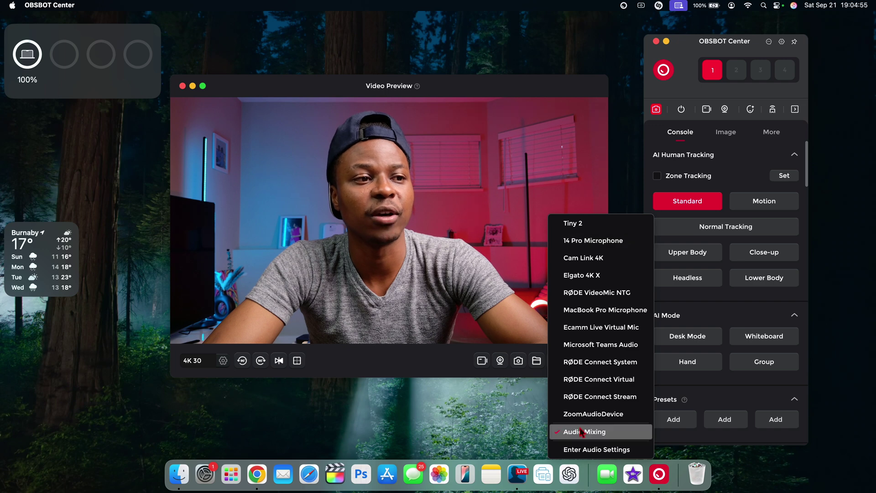
click(543, 385)
click(538, 369)
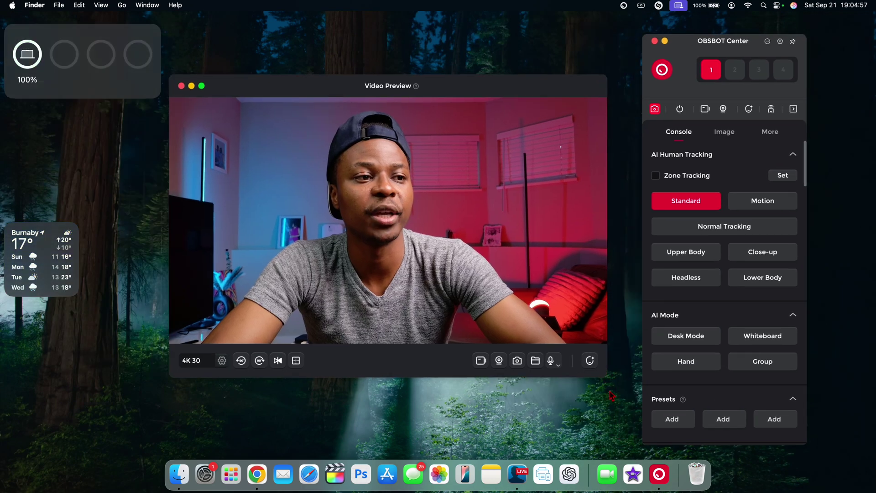
Open Beauty beside the preview, try Bokeh at Blur Level 3, then turn Bokeh off
click(592, 361)
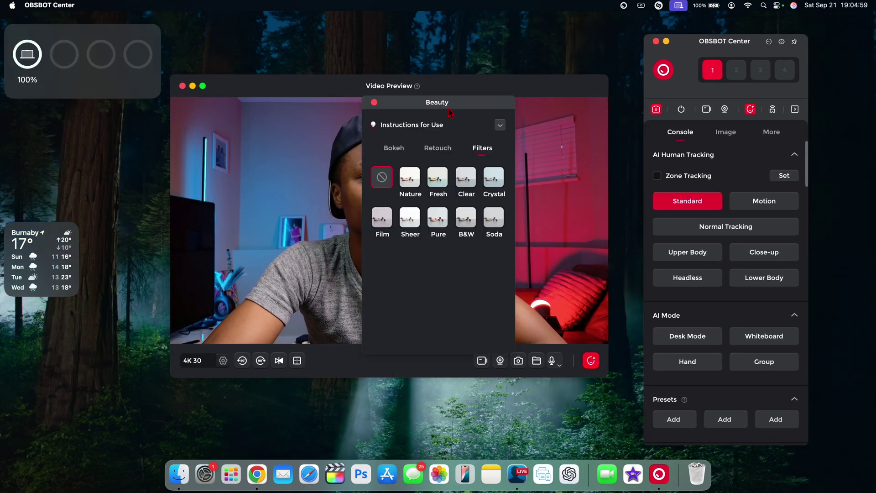
drag(449, 108, 145, 100)
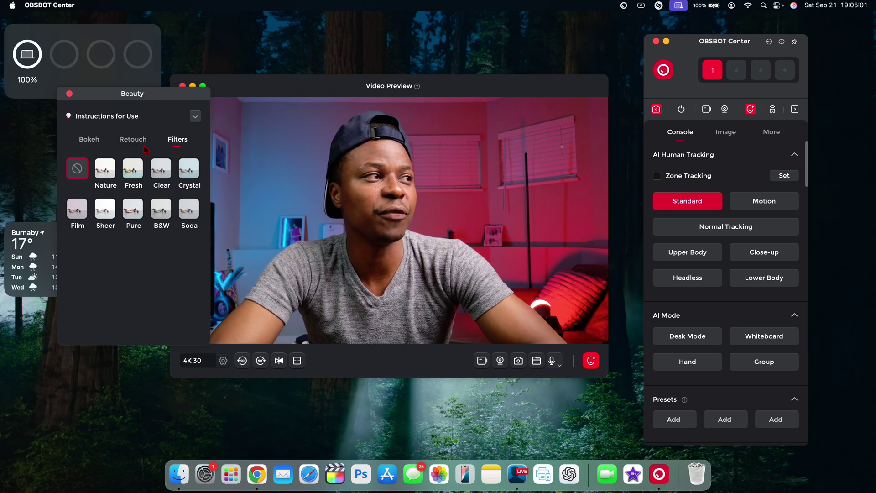
click(91, 140)
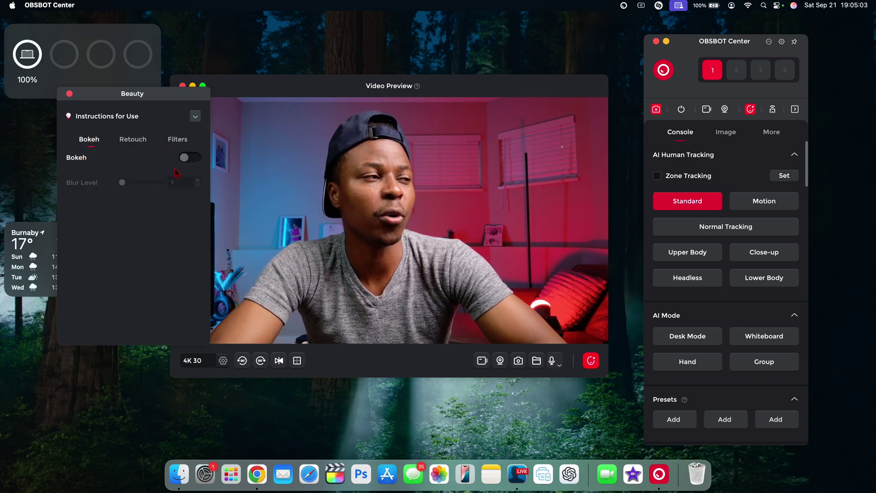
click(187, 160)
drag(124, 183, 92, 178)
click(199, 163)
Turn on Retouch, try the Native and Classic presets, and settle on MAN
click(139, 141)
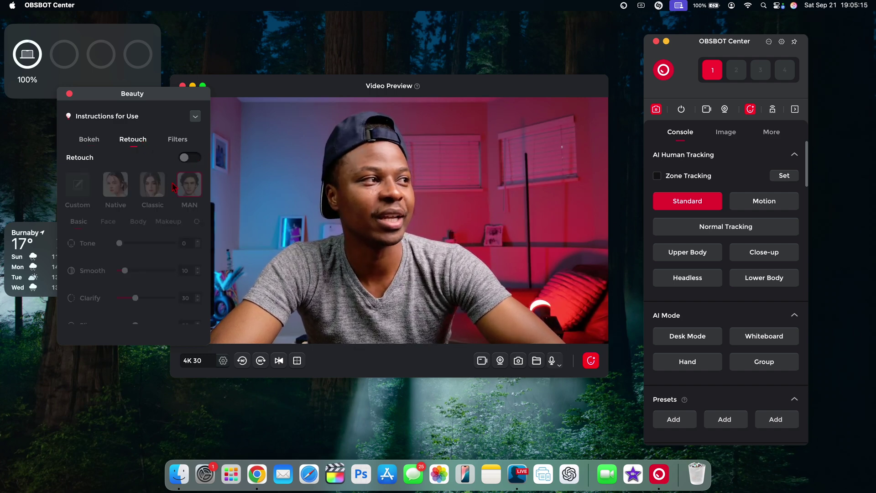
click(192, 158)
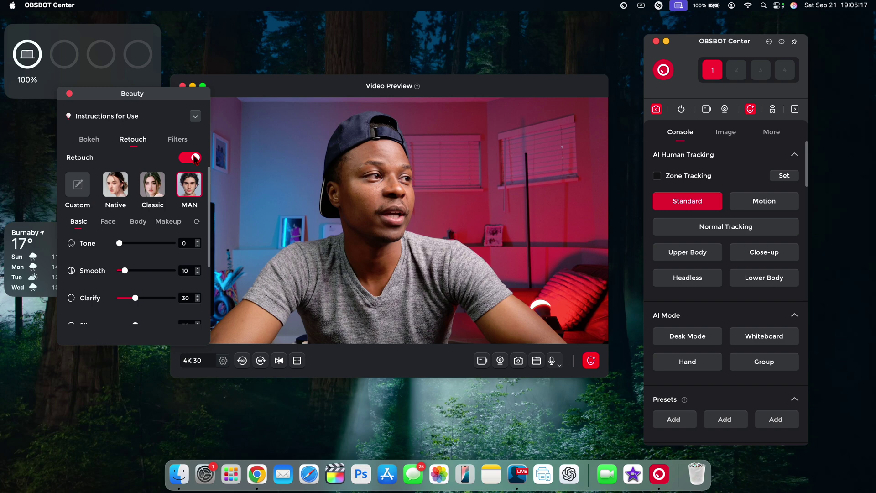
click(116, 184)
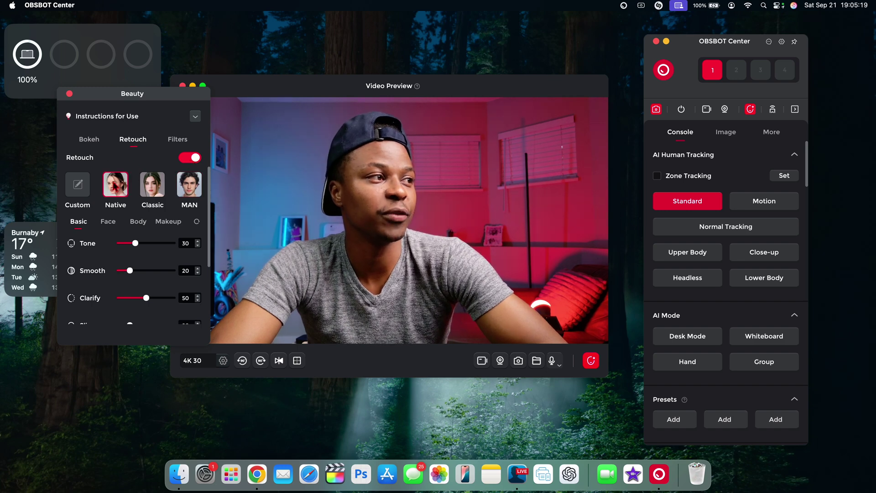
click(144, 191)
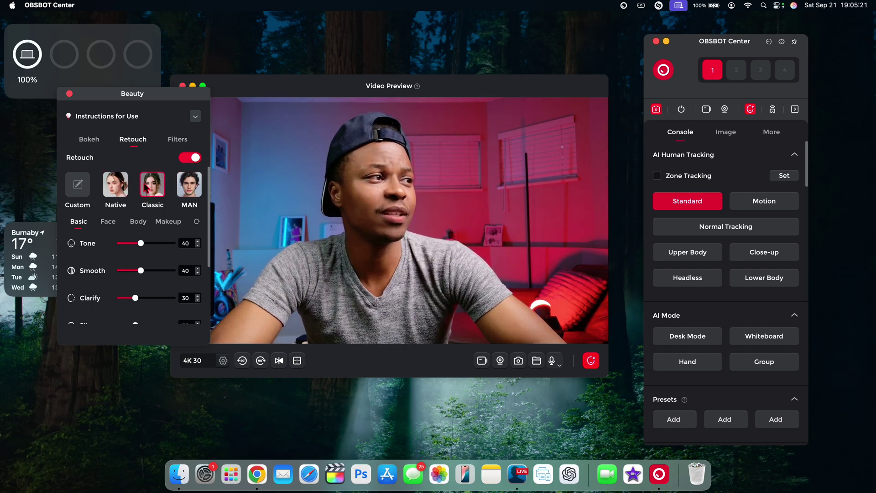
click(124, 189)
click(192, 196)
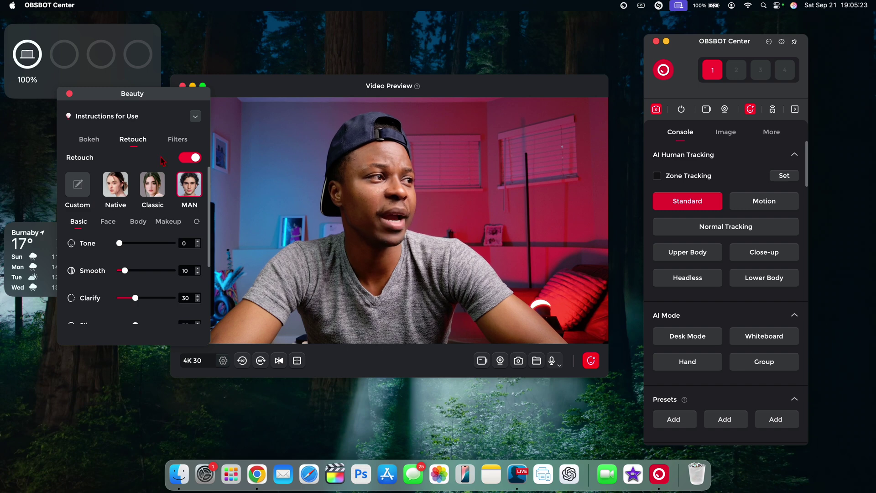
Turn Retouch off, try the Fresh, Clear and Crystal filters at level 26, then select None
click(195, 158)
click(178, 140)
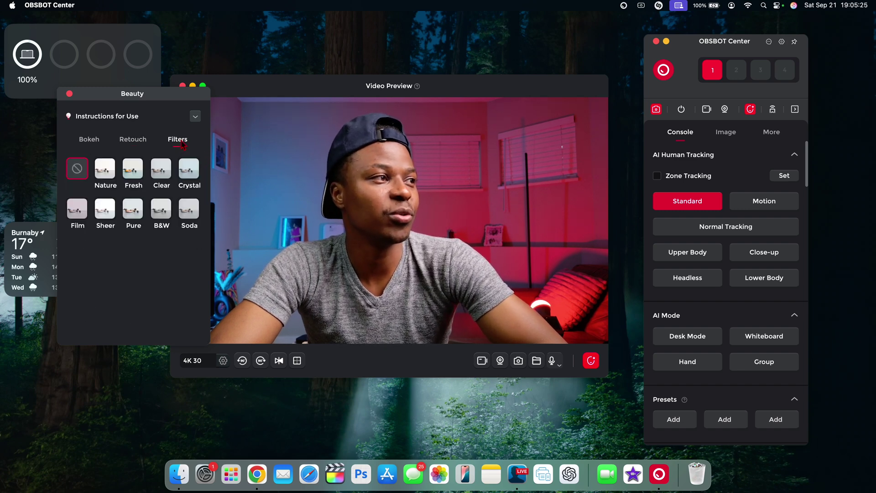
click(135, 171)
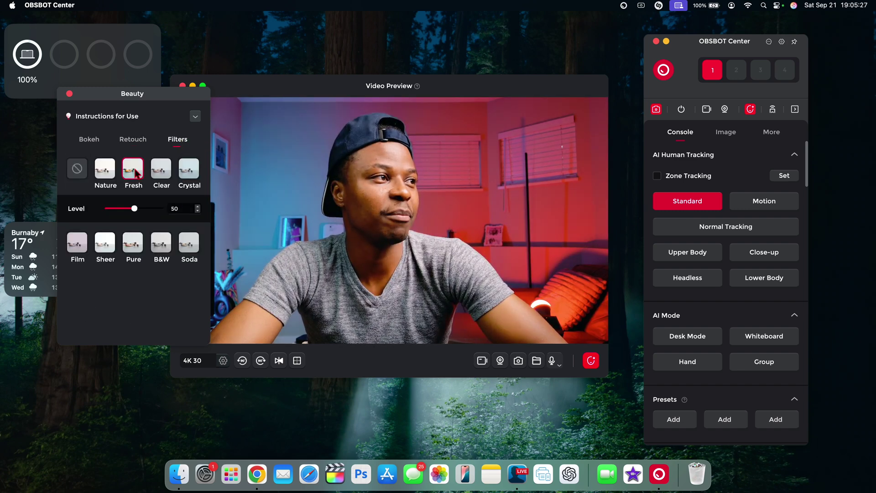
click(167, 178)
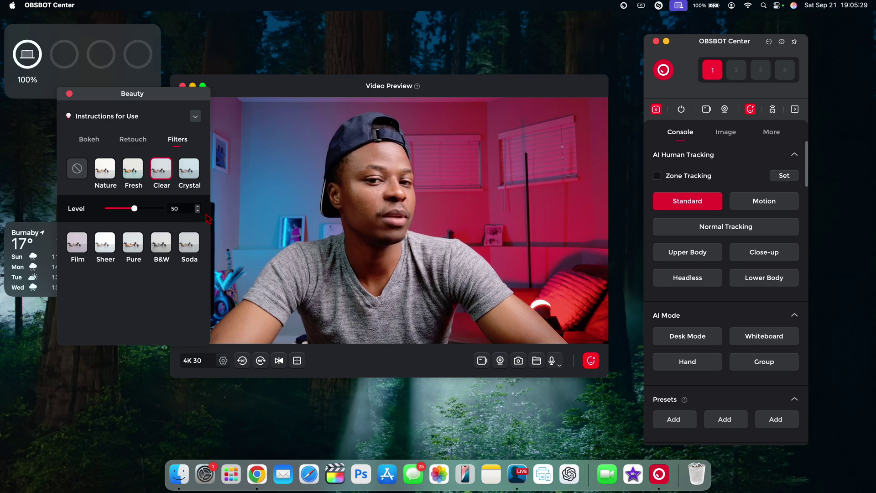
click(186, 170)
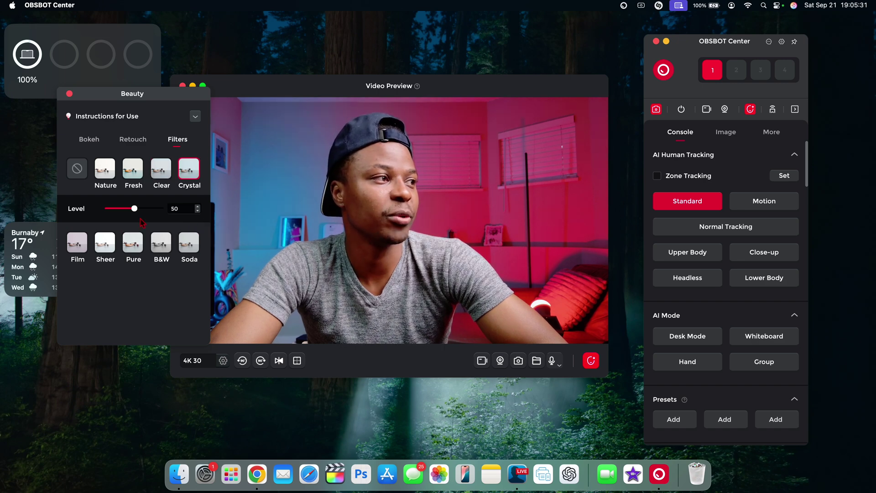
drag(136, 211, 151, 201)
click(78, 169)
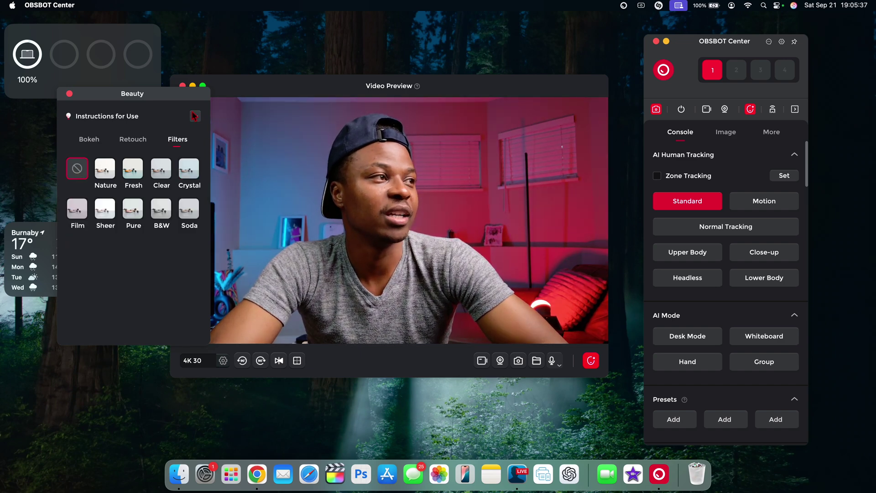
Close the Beauty settings and scroll through the Console panel
click(70, 94)
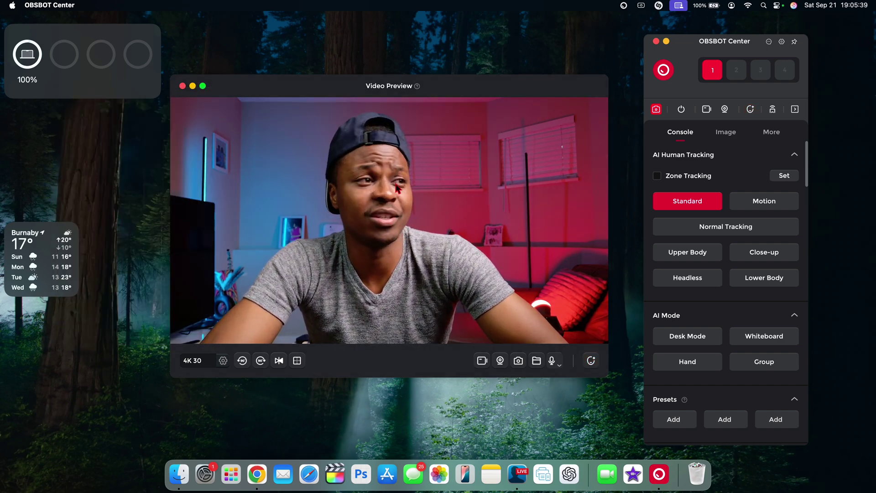
scroll(724, 195, down, 2)
scroll(724, 195, up, 2)
scroll(701, 230, down, 2)
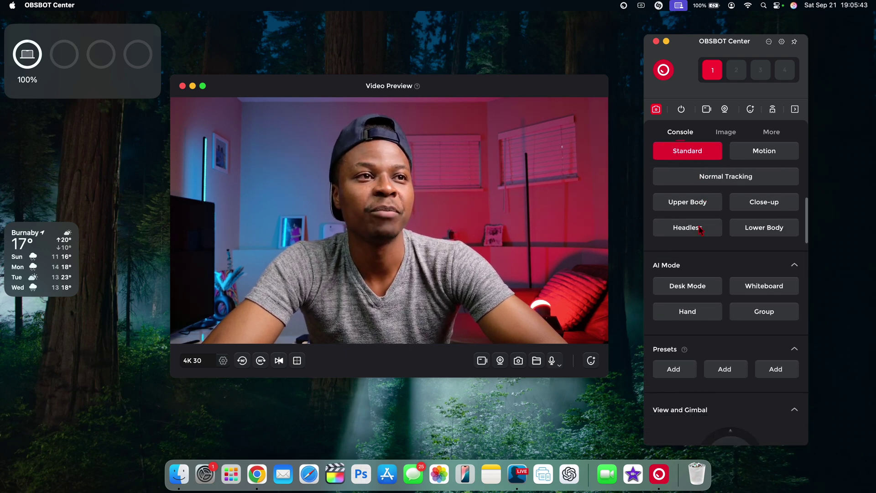
scroll(693, 239, up, 2)
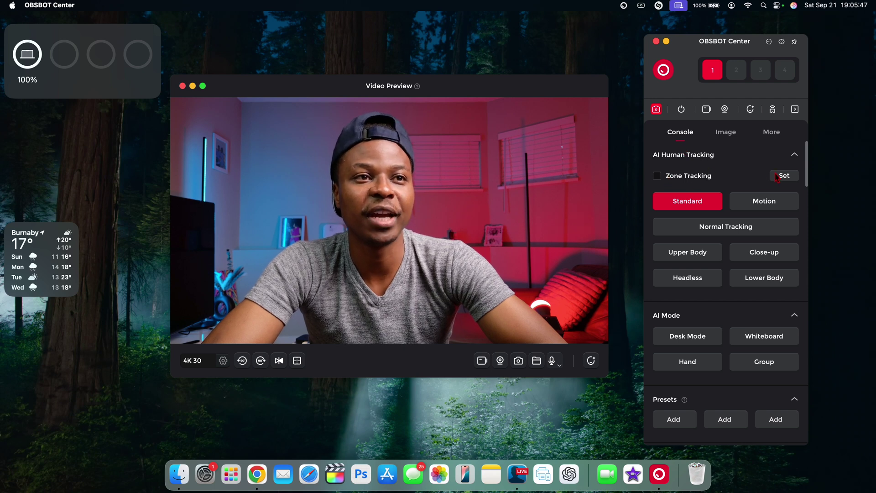
Set AI Human Tracking speed to Motion with Normal Tracking framing
click(762, 207)
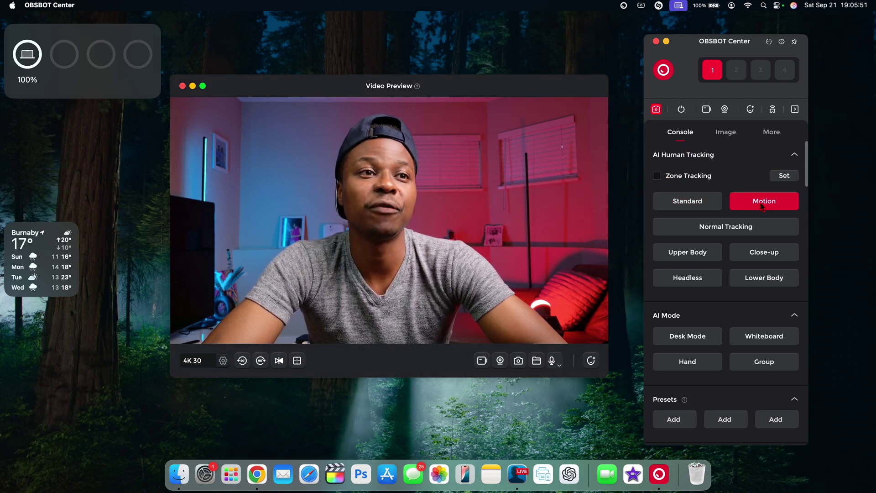
click(693, 208)
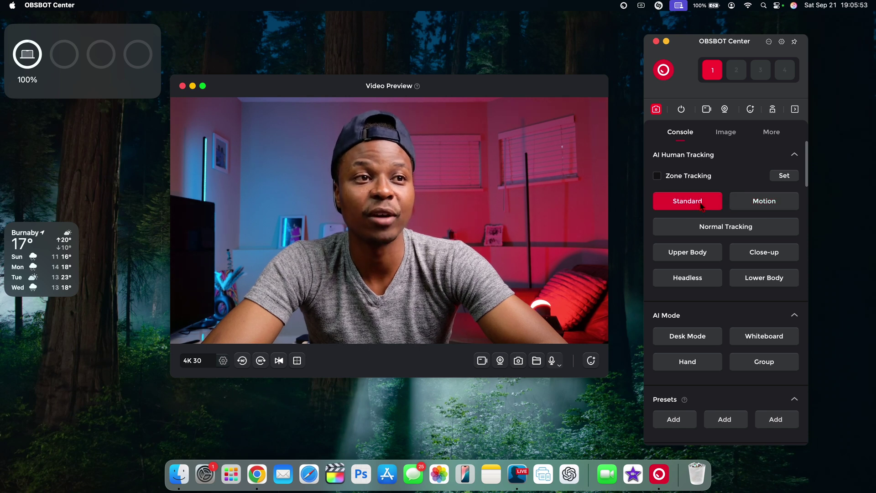
click(760, 206)
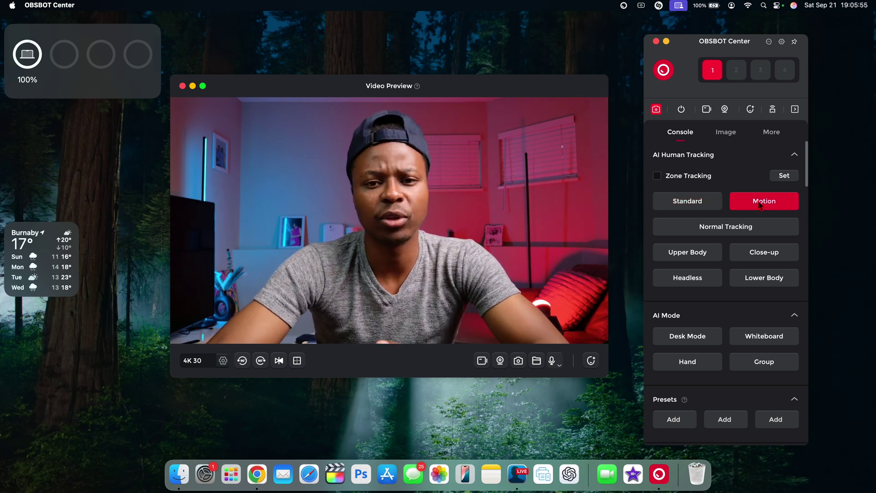
click(706, 234)
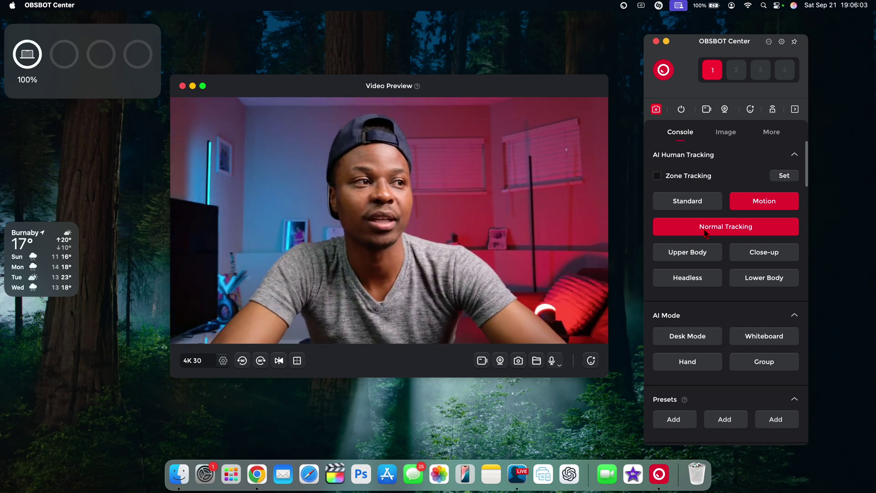
Try Upper Body, Close-up, Headless and Lower Body framing, then re-enable Normal Tracking
click(705, 231)
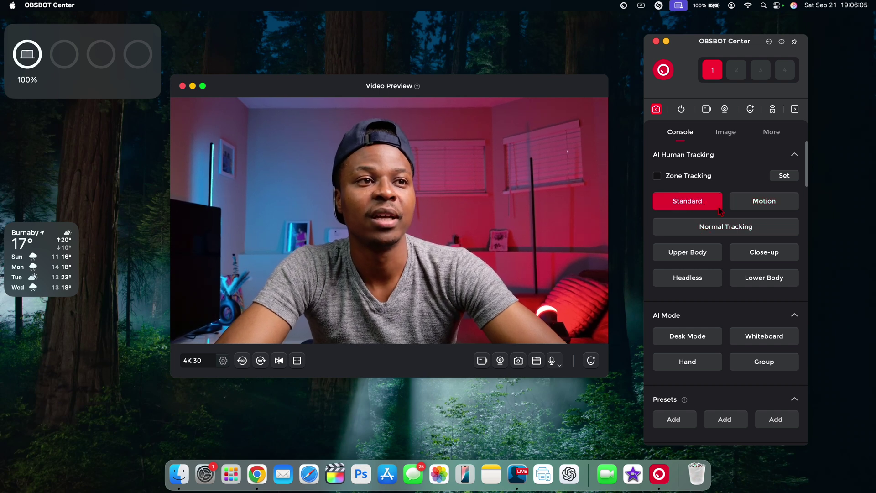
click(695, 255)
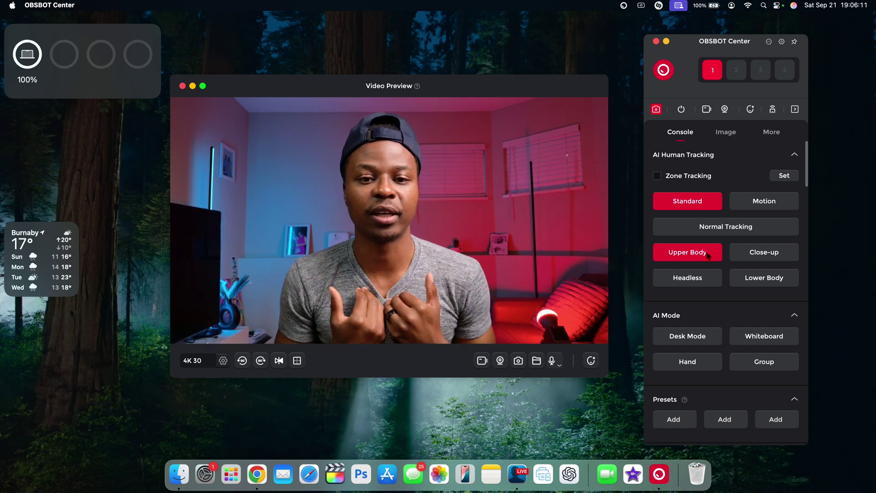
click(760, 259)
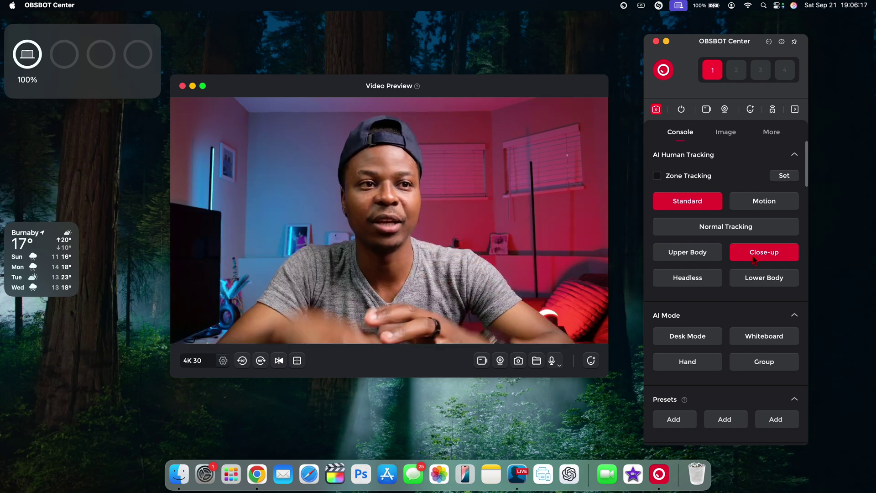
click(700, 282)
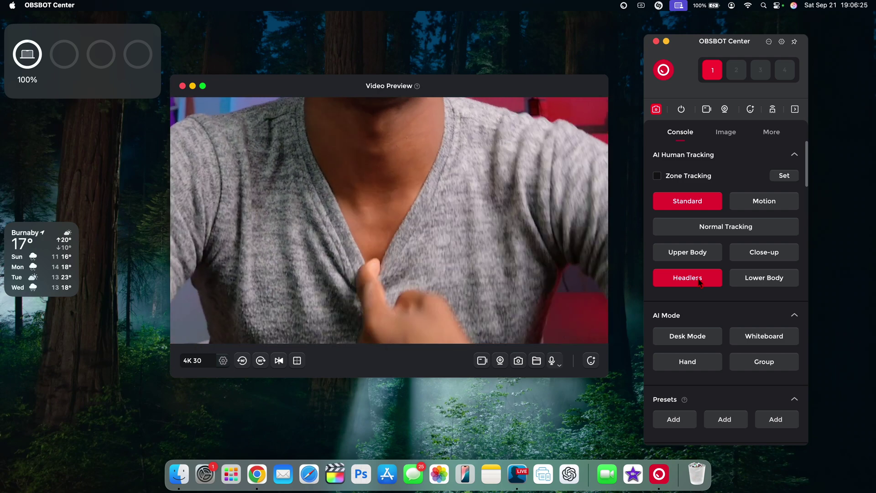
click(749, 283)
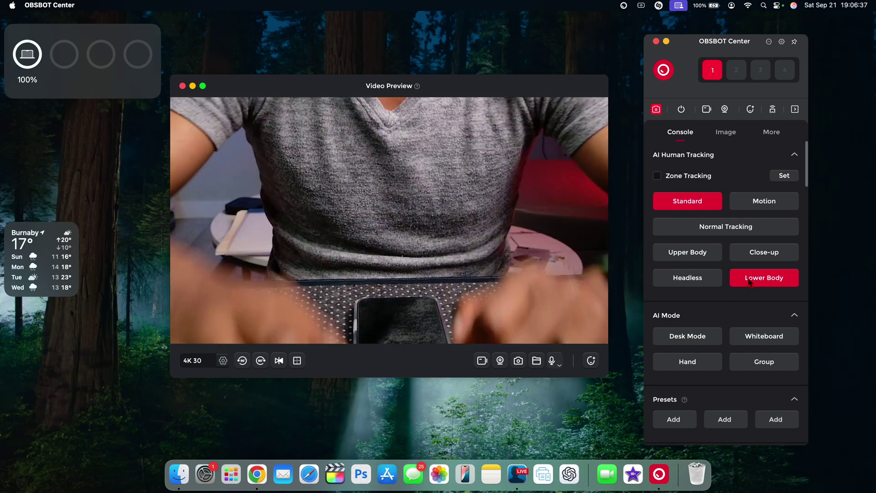
click(749, 282)
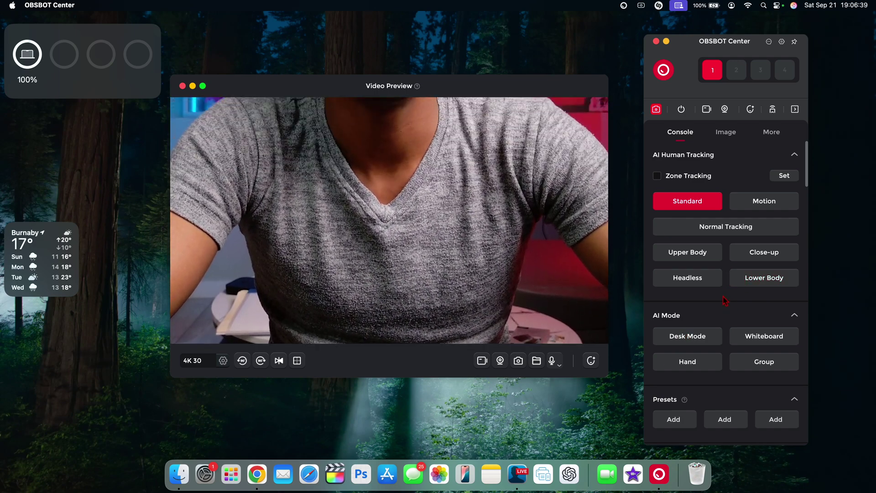
scroll(712, 335, down, 1)
click(711, 230)
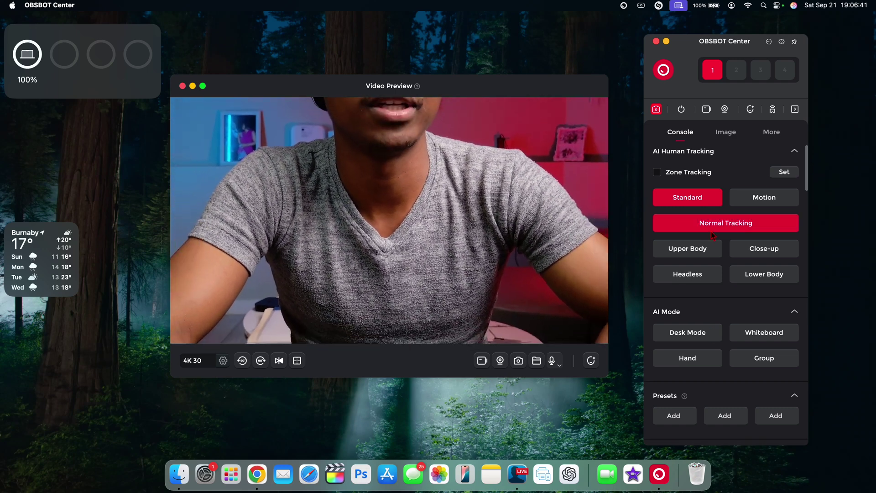
Turn Normal Tracking off, then switch the Hand AI mode on and back off
click(713, 234)
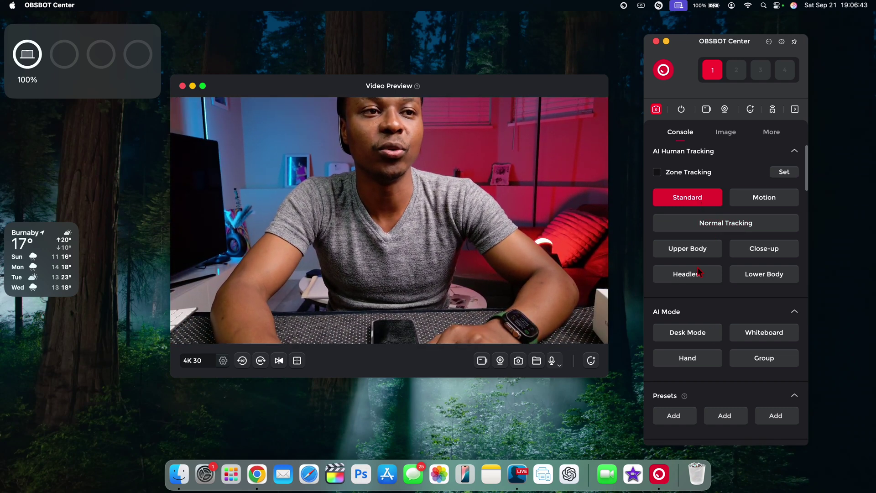
scroll(688, 343, down, 2)
scroll(687, 342, down, 1)
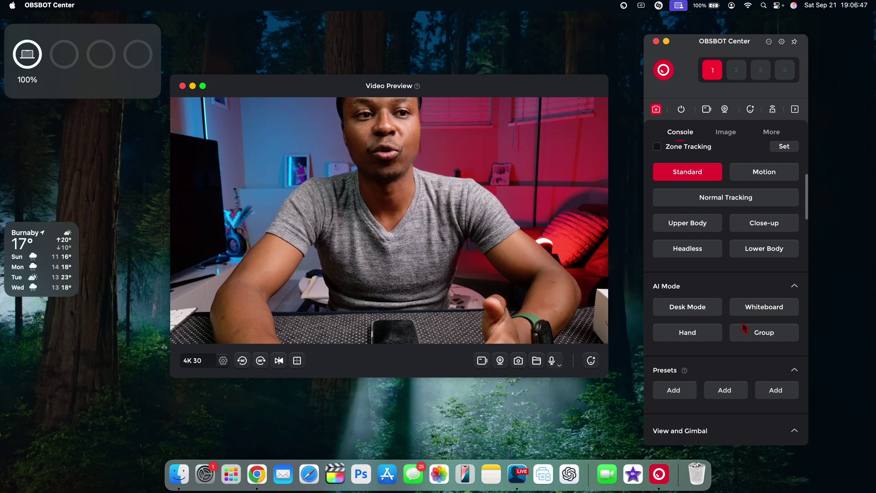
click(699, 337)
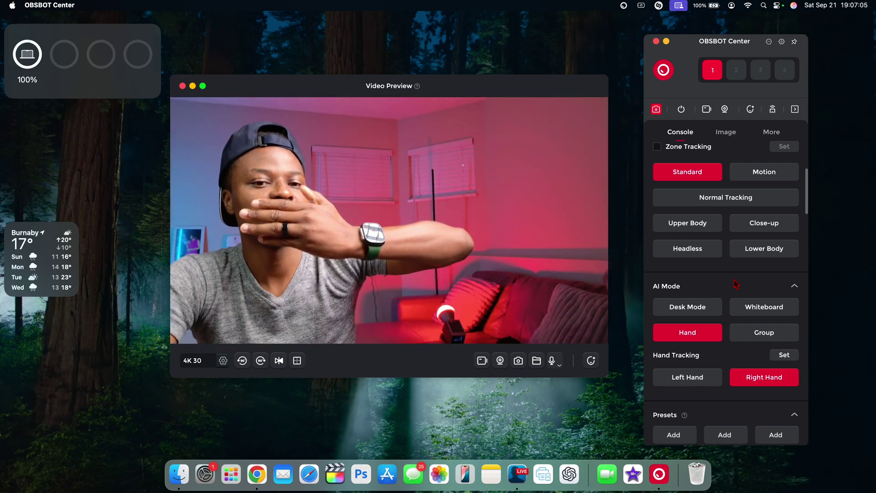
click(709, 334)
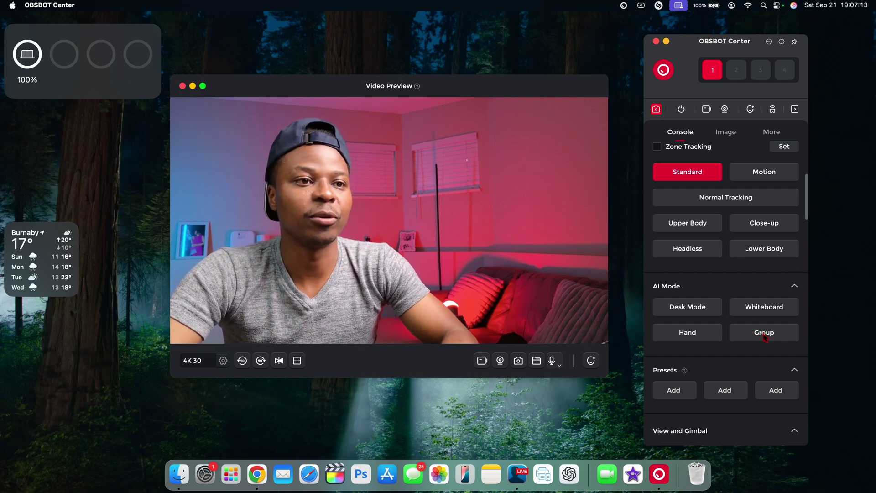
Pan the camera gimbal to the left
scroll(712, 338, down, 3)
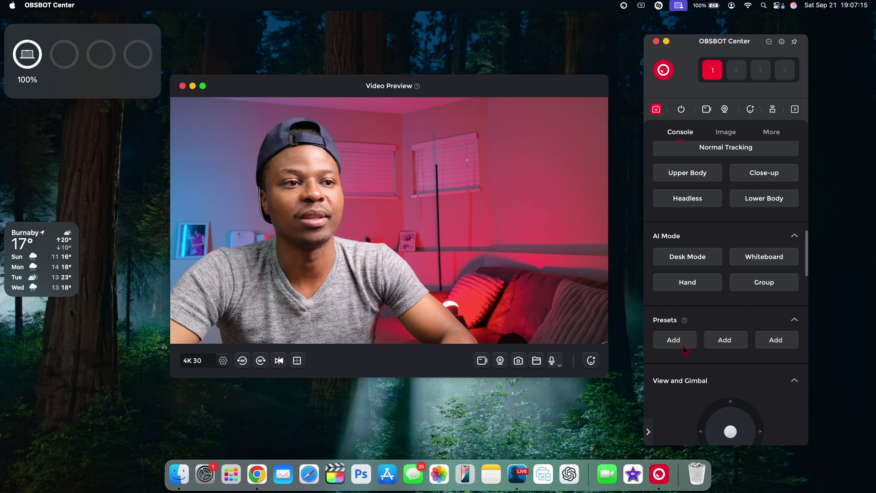
scroll(677, 341, down, 5)
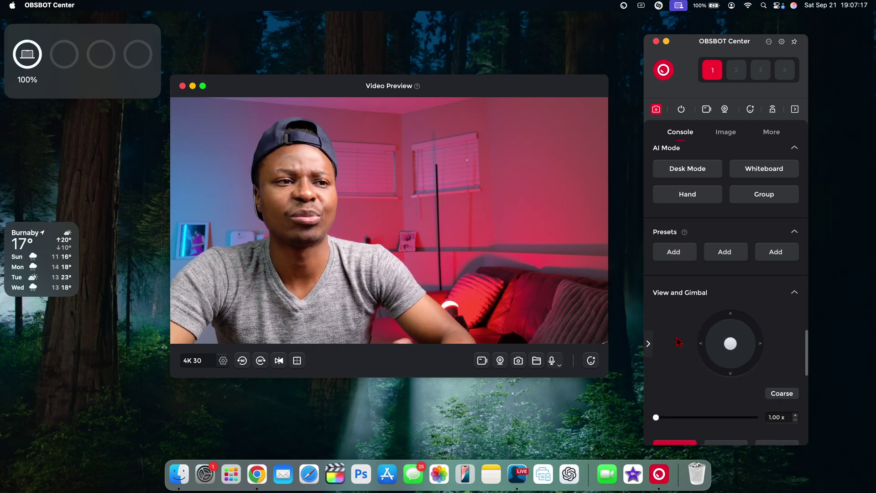
drag(731, 345, 731, 370)
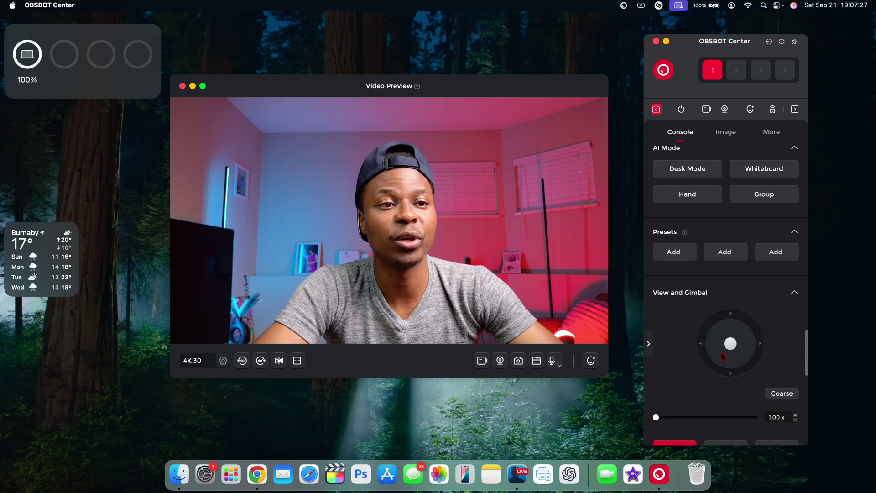
Zoom the camera in to 4.00x, back out to 1.00x, and select Wide framing
scroll(723, 357, down, 3)
drag(655, 355, 763, 365)
click(699, 355)
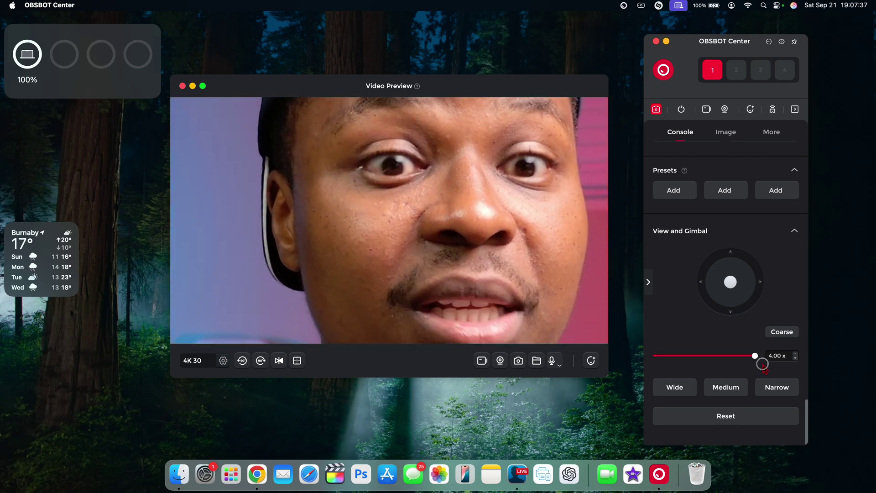
drag(763, 365, 620, 364)
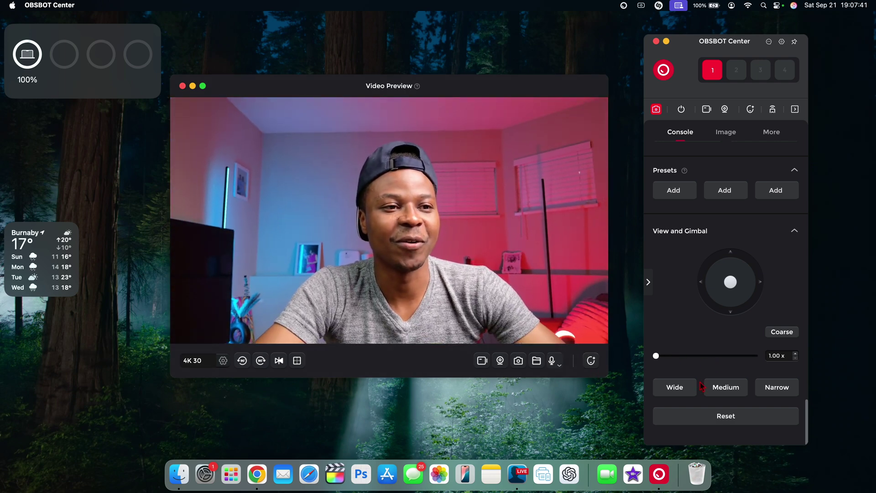
click(685, 382)
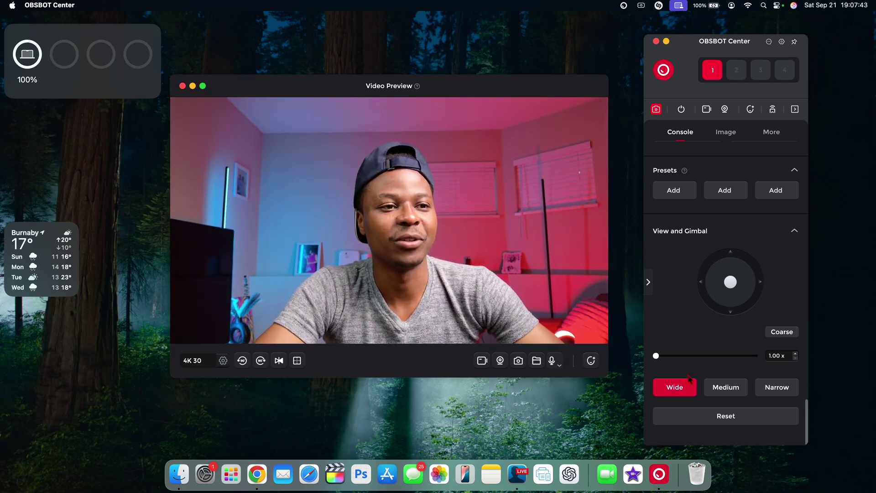
Review the Image tab's focus, anti-flicker and white balance settings
click(725, 132)
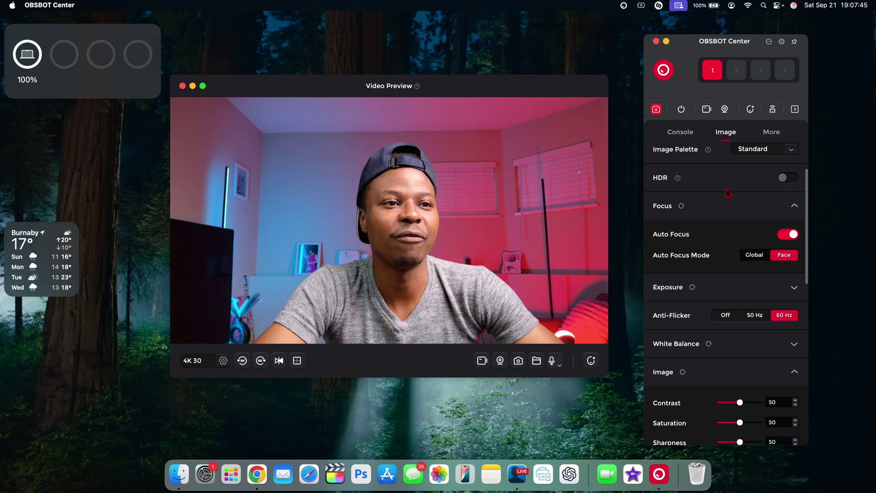
scroll(728, 194, down, 2)
scroll(734, 195, up, 3)
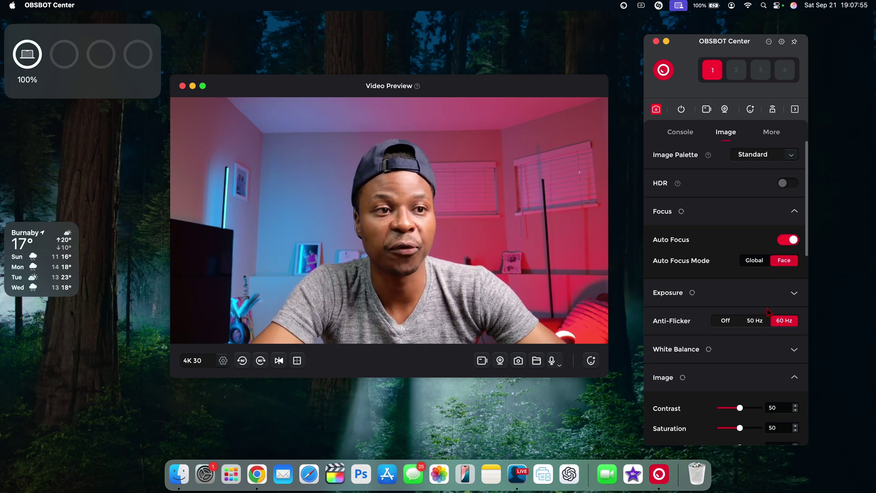
scroll(760, 320, down, 2)
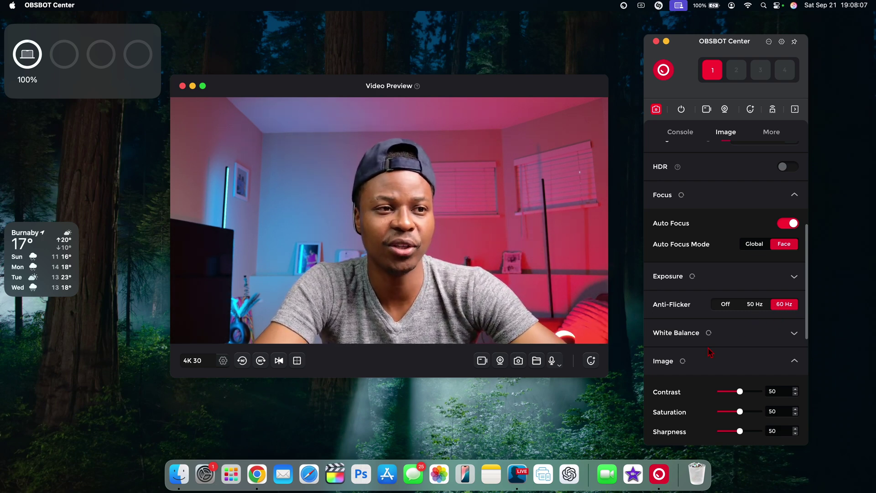
scroll(711, 352, down, 2)
Expand and collapse White Balance, collapse the Image section, and show the More settings
click(792, 316)
click(794, 318)
click(794, 346)
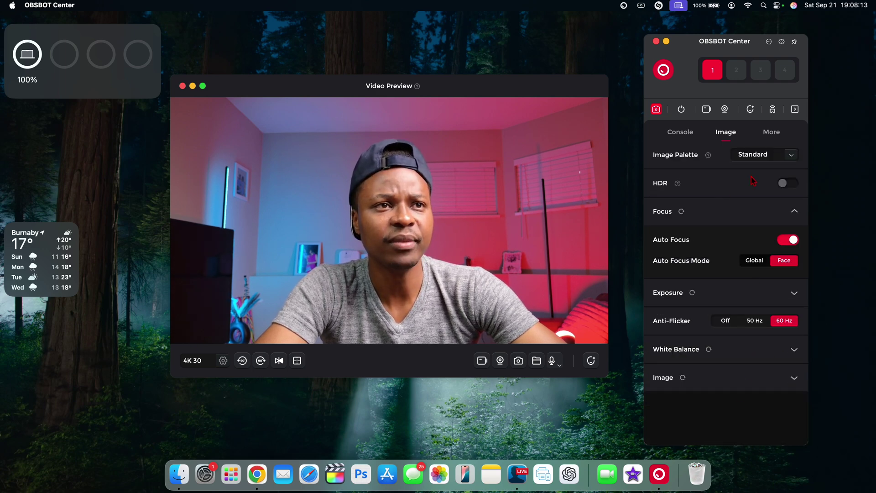
click(769, 133)
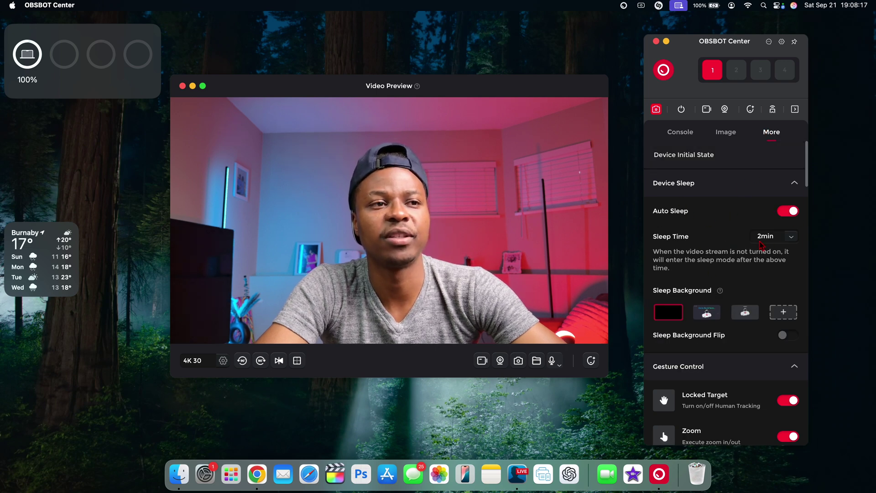
Choose the third Sleep Background thumbnail under Device Sleep
scroll(776, 237, down, 3)
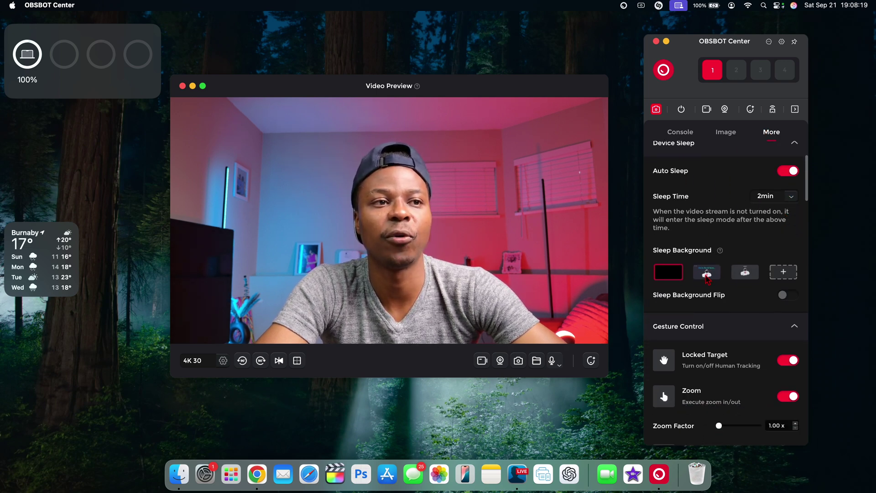
click(738, 276)
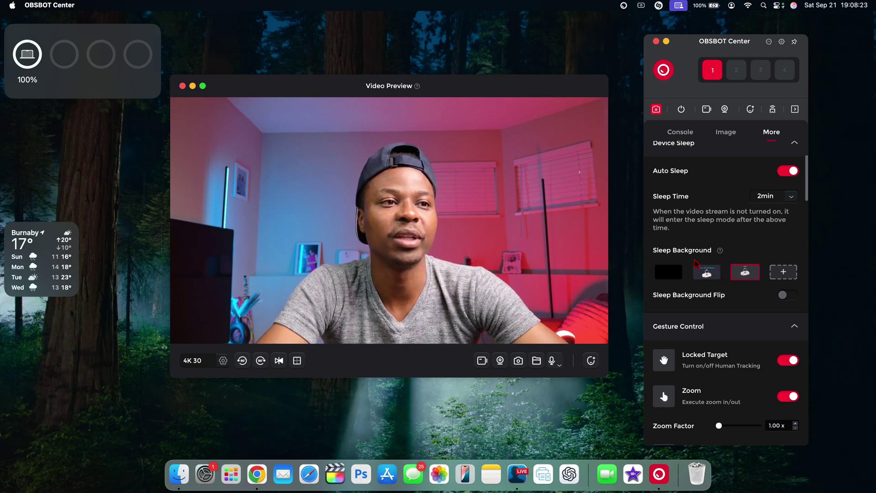
scroll(707, 272, down, 4)
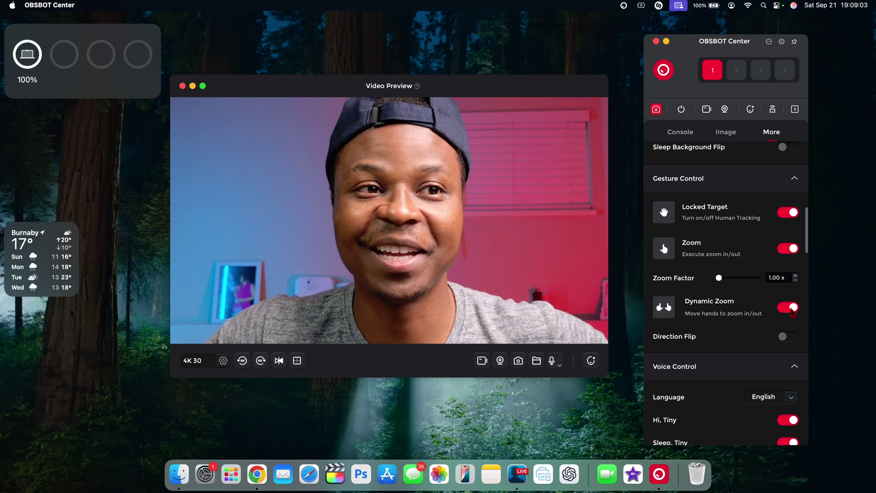
scroll(739, 241, down, 1)
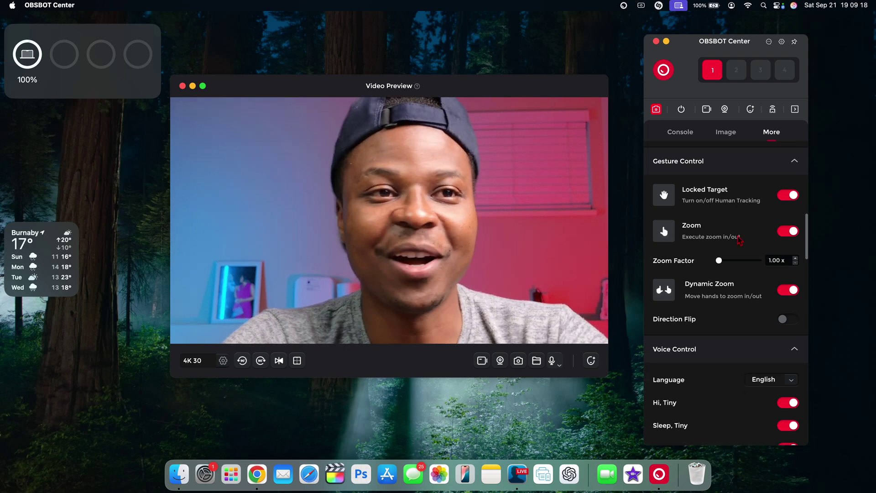
scroll(740, 240, down, 5)
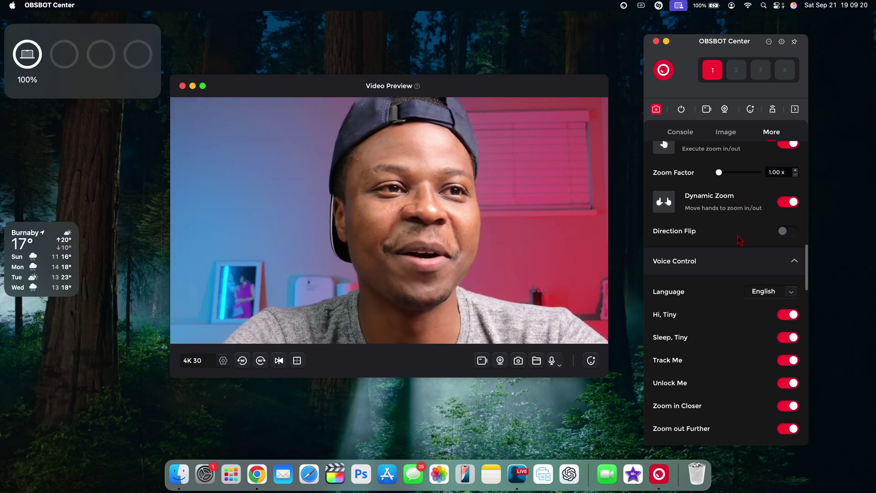
scroll(771, 241, down, 3)
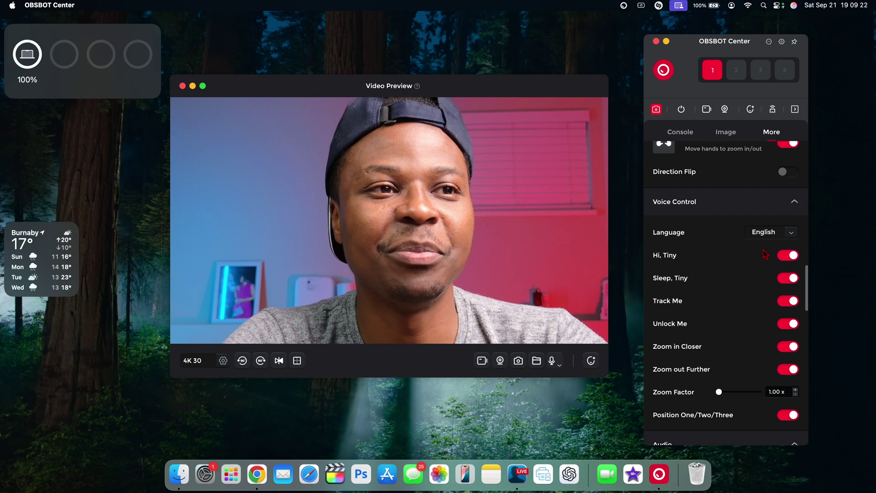
scroll(771, 276, down, 1)
scroll(682, 212, down, 1)
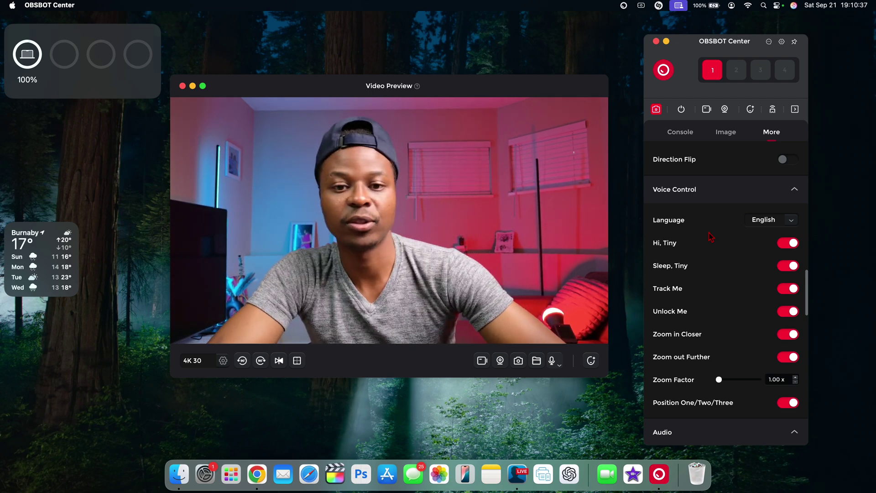
scroll(711, 236, down, 5)
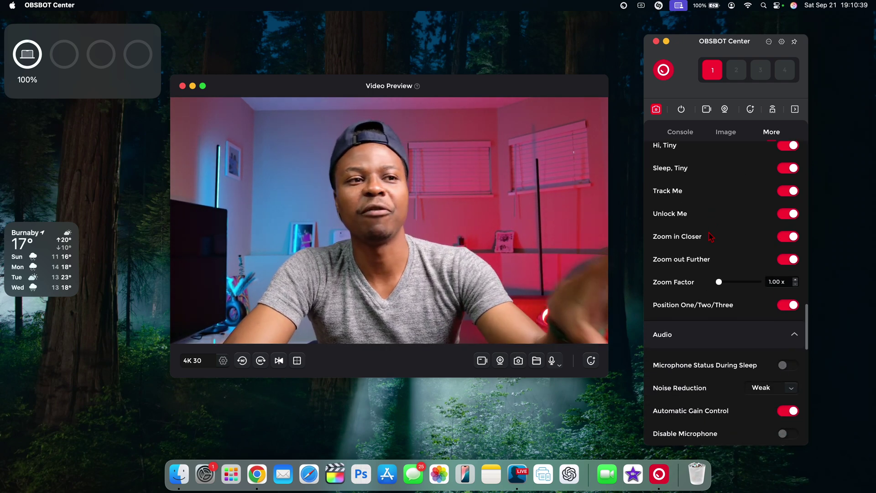
scroll(711, 299, up, 3)
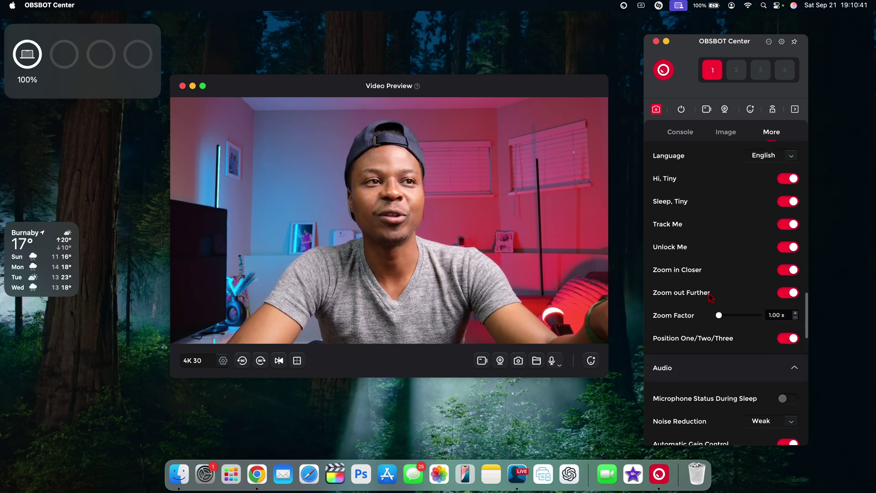
scroll(710, 298, down, 5)
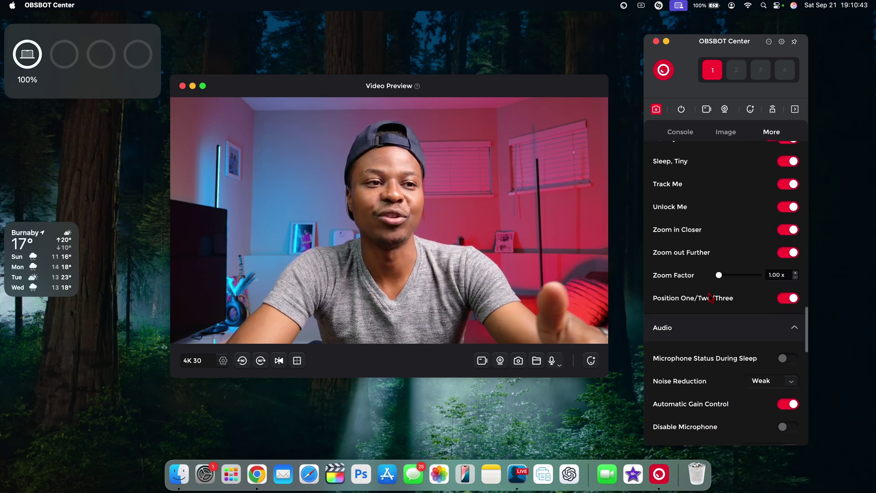
scroll(711, 298, down, 10)
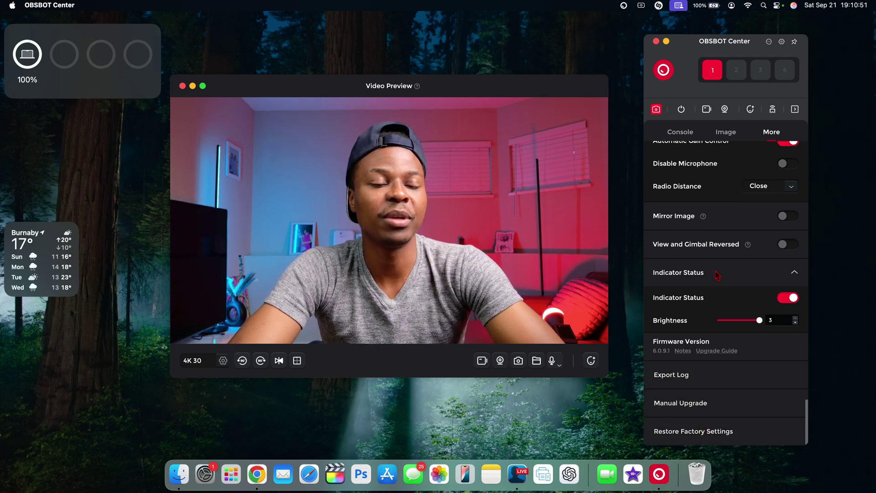
scroll(719, 285, up, 15)
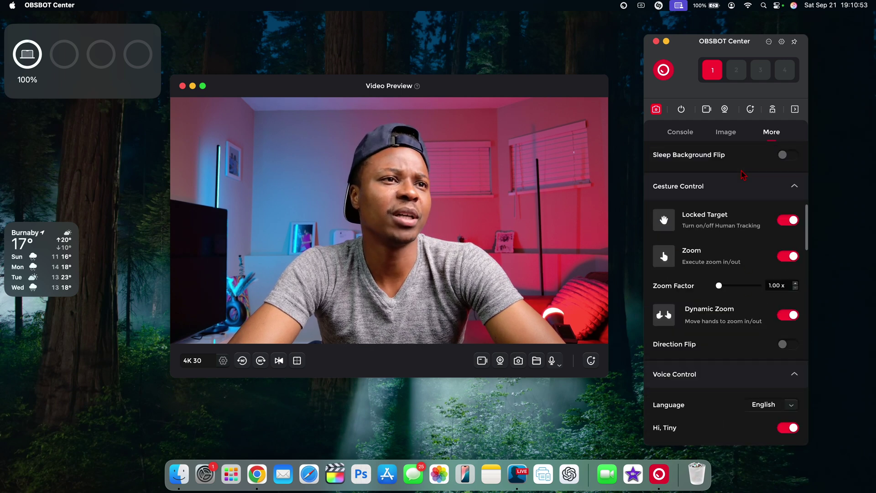
scroll(743, 175, up, 7)
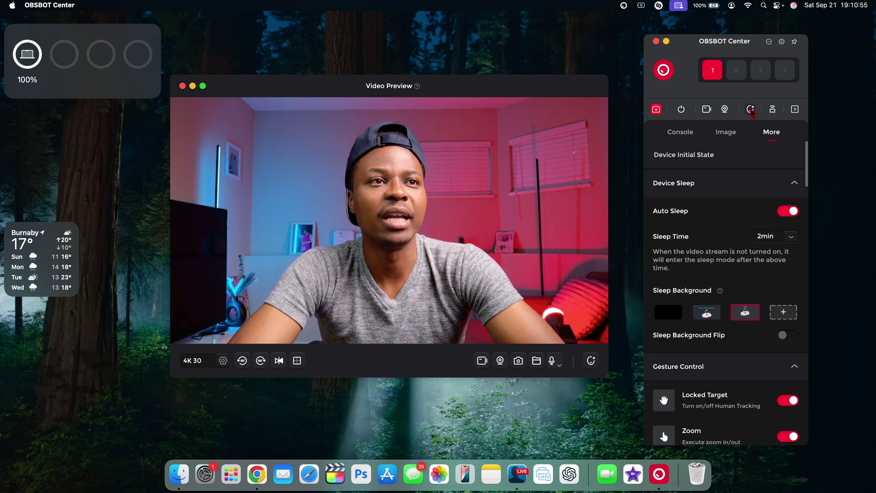